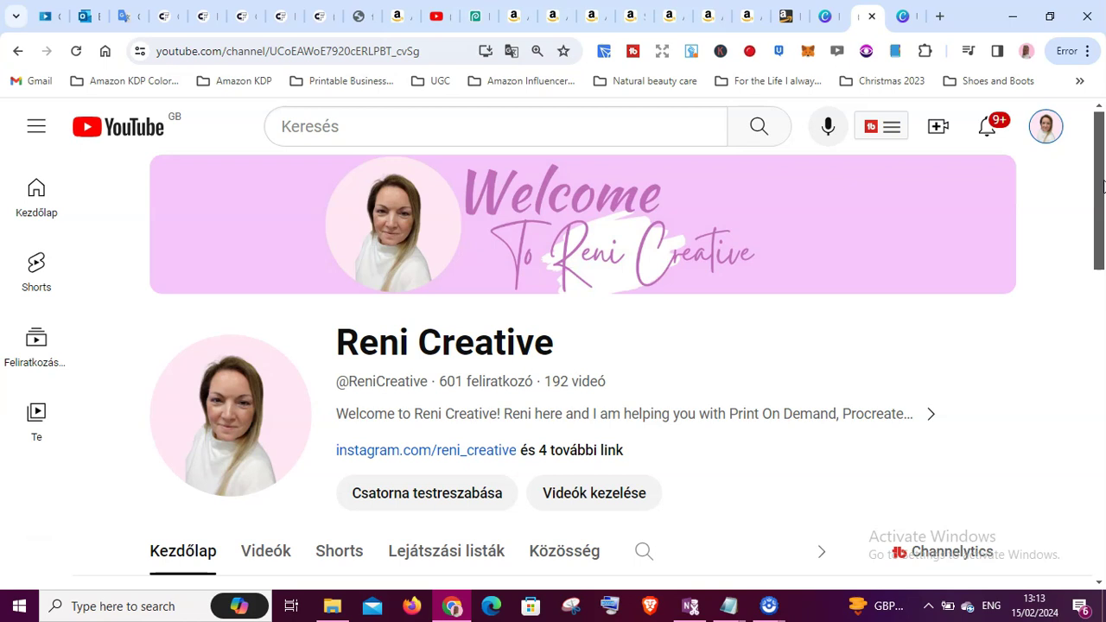
# Step: Switch to the blank 8.5in × 11in Canva design and open the Magic Media app from the saved apps
pyautogui.click(905, 13)
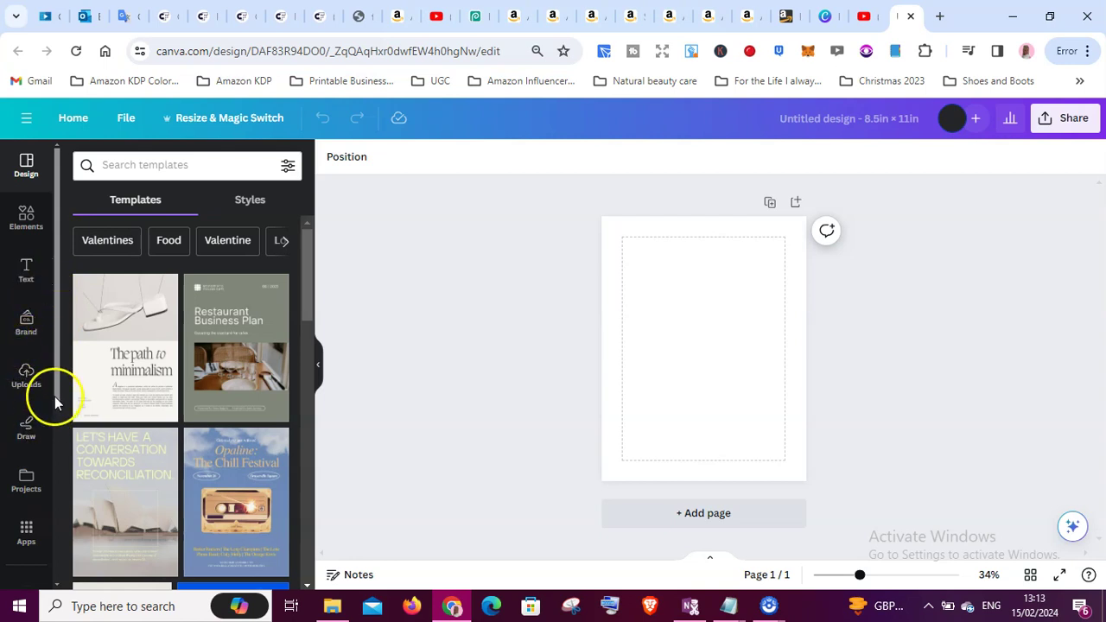
pyautogui.moveTo(55, 400); pyautogui.dragTo(52, 466)
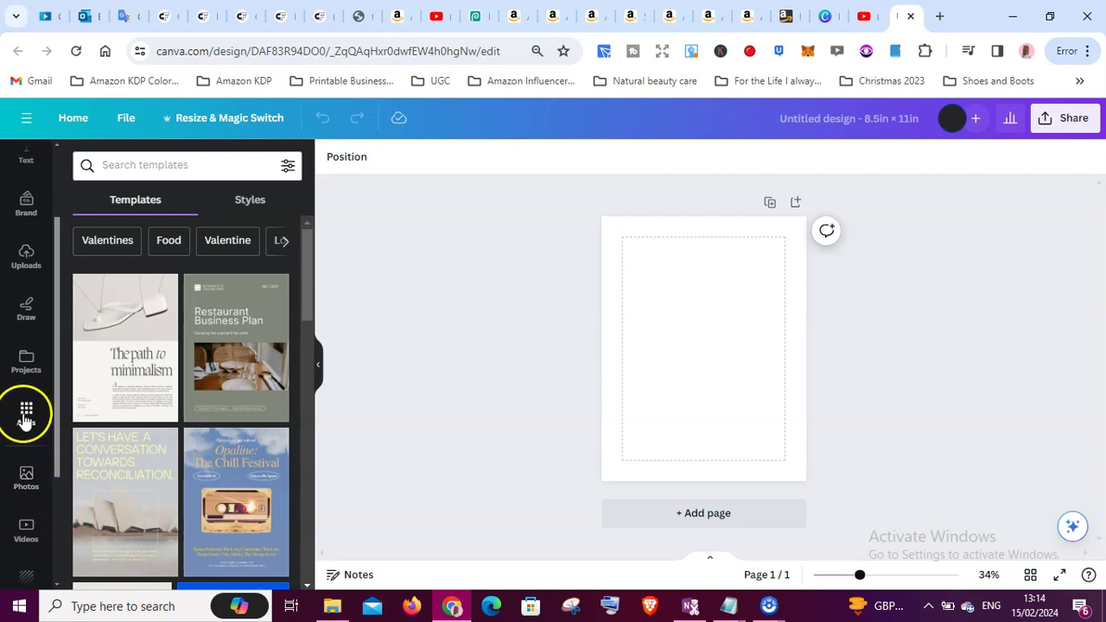
pyautogui.click(26, 414)
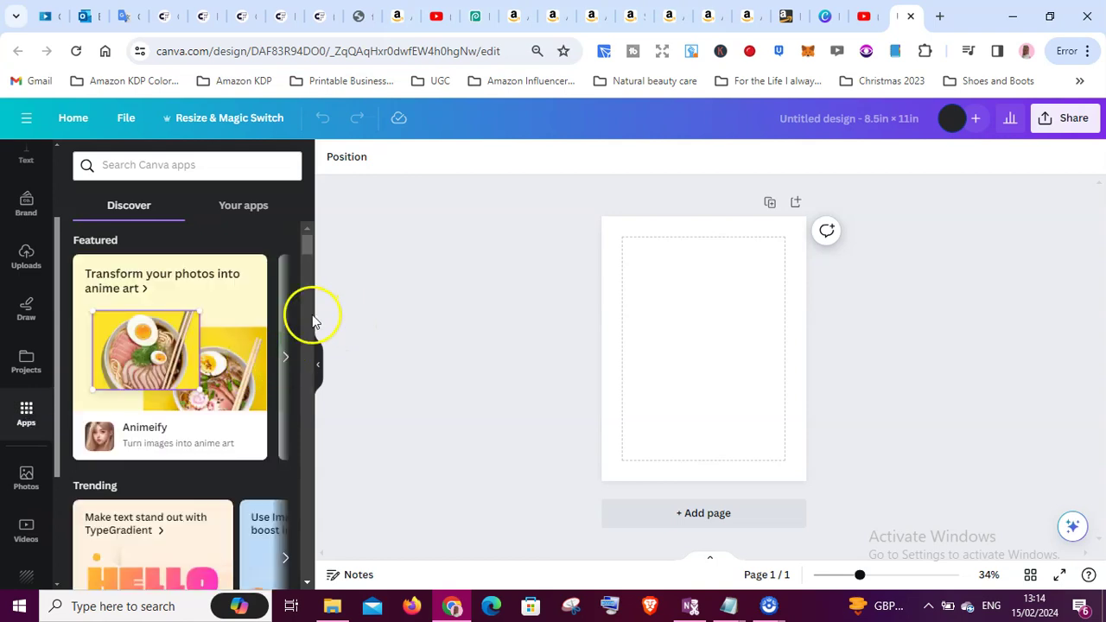
pyautogui.click(259, 207)
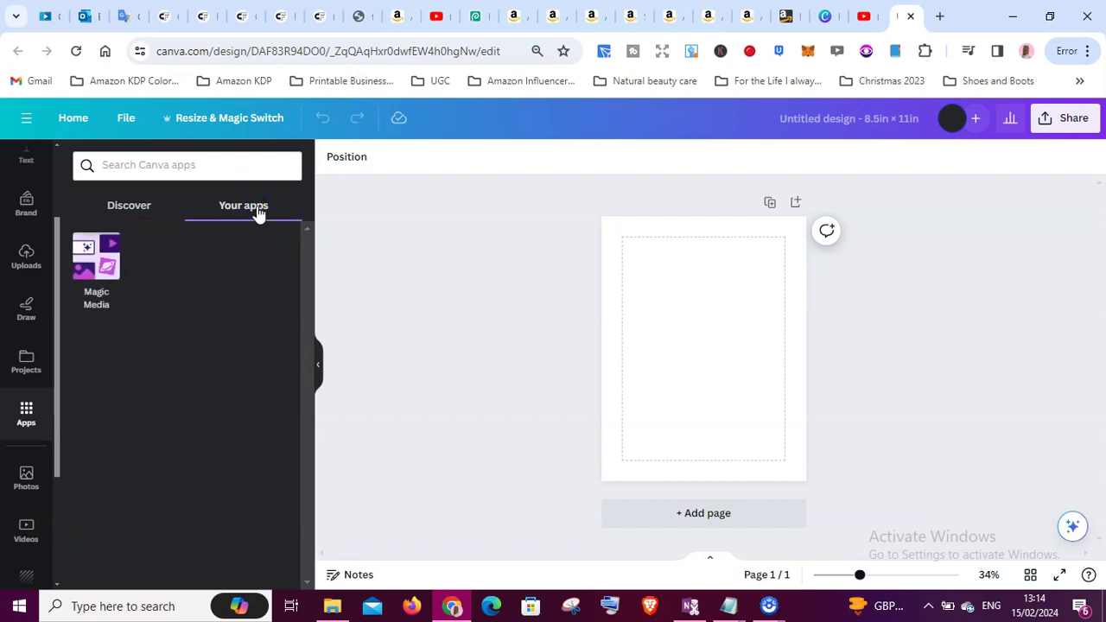
pyautogui.click(95, 266)
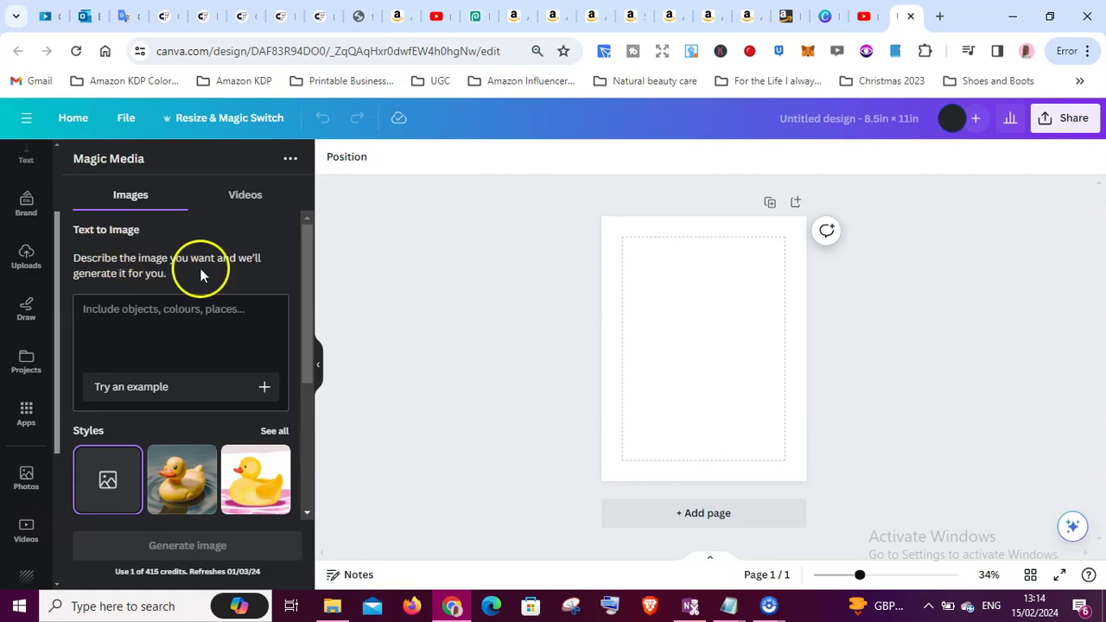
# Step: Examine the available image styles in the text-to-image generator, including the full photography, digital art and fine art lists
pyautogui.click(307, 335)
pyautogui.moveTo(308, 336); pyautogui.dragTo(312, 412)
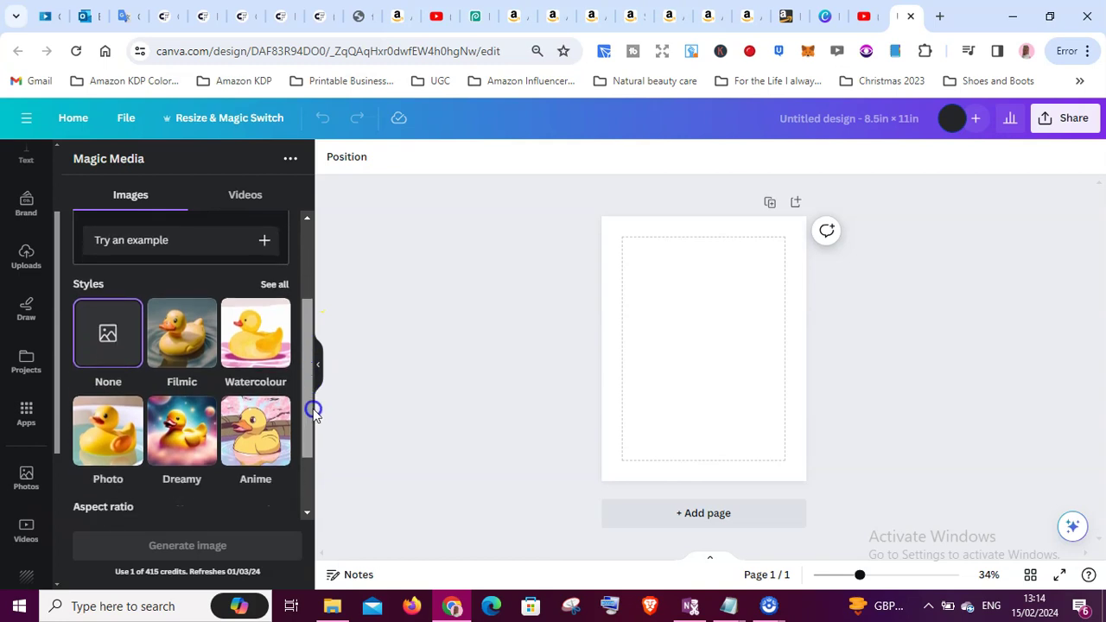
pyautogui.click(271, 282)
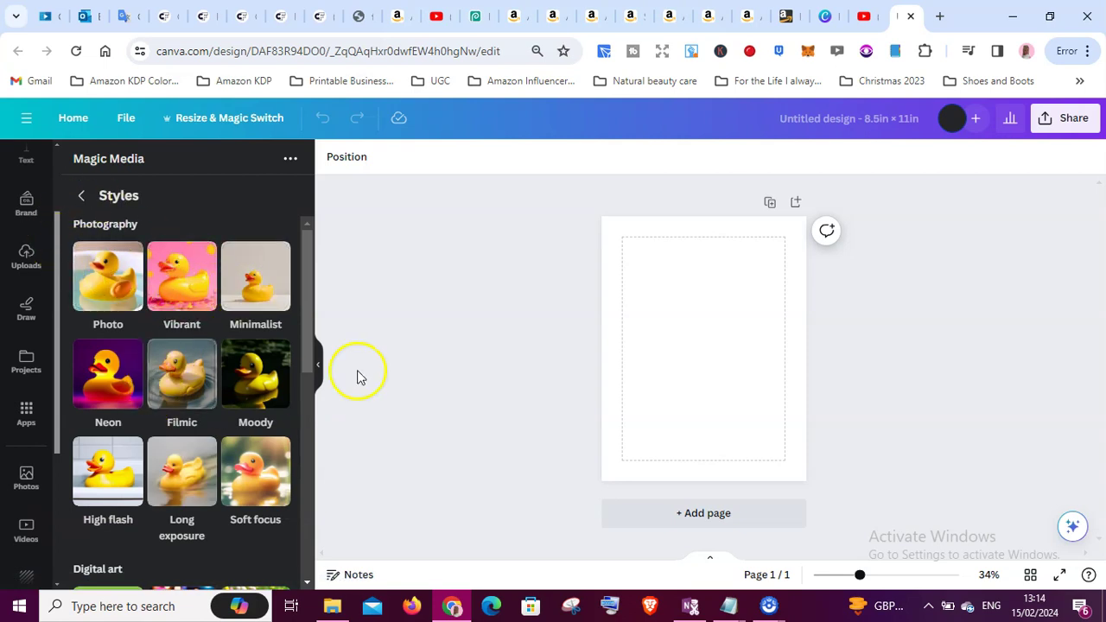
pyautogui.moveTo(308, 353); pyautogui.dragTo(294, 502)
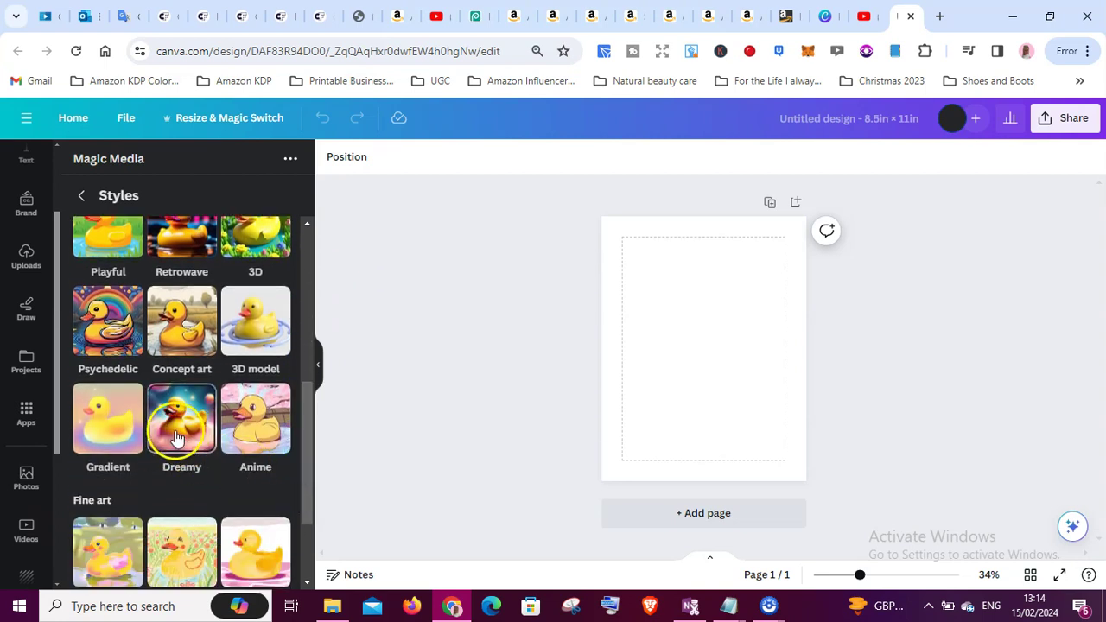
pyautogui.moveTo(305, 450); pyautogui.dragTo(318, 270)
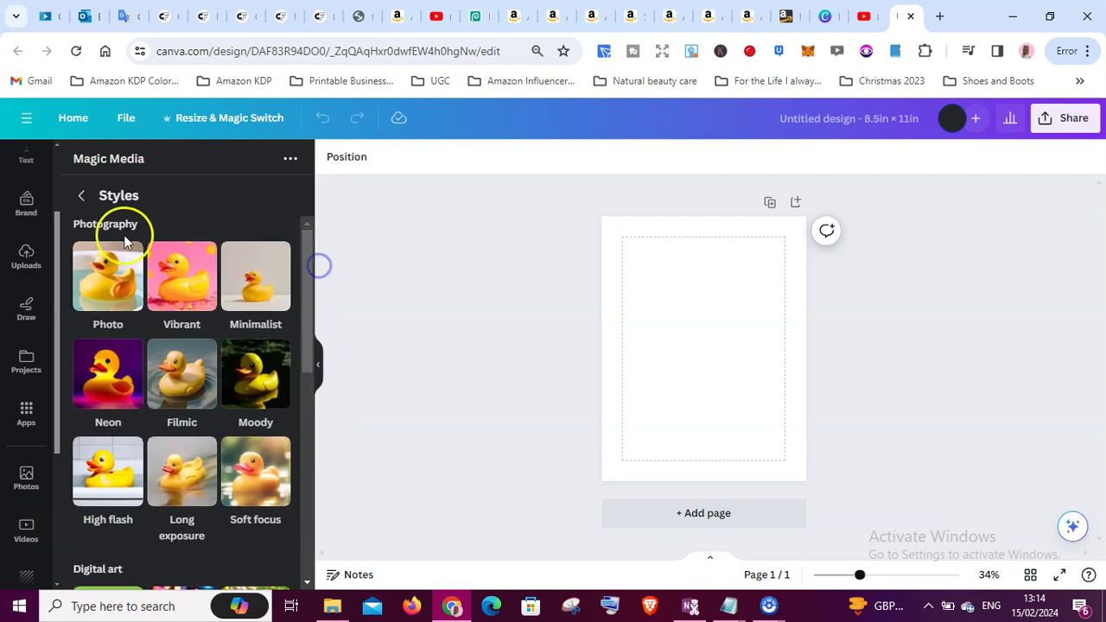
pyautogui.click(82, 196)
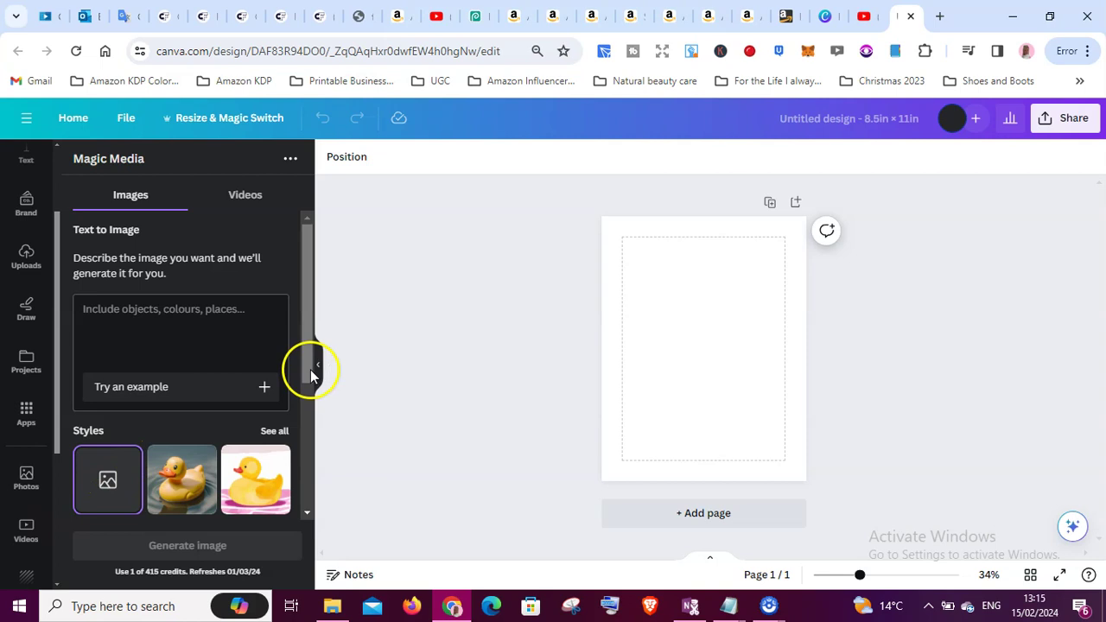
pyautogui.moveTo(309, 373); pyautogui.dragTo(308, 406)
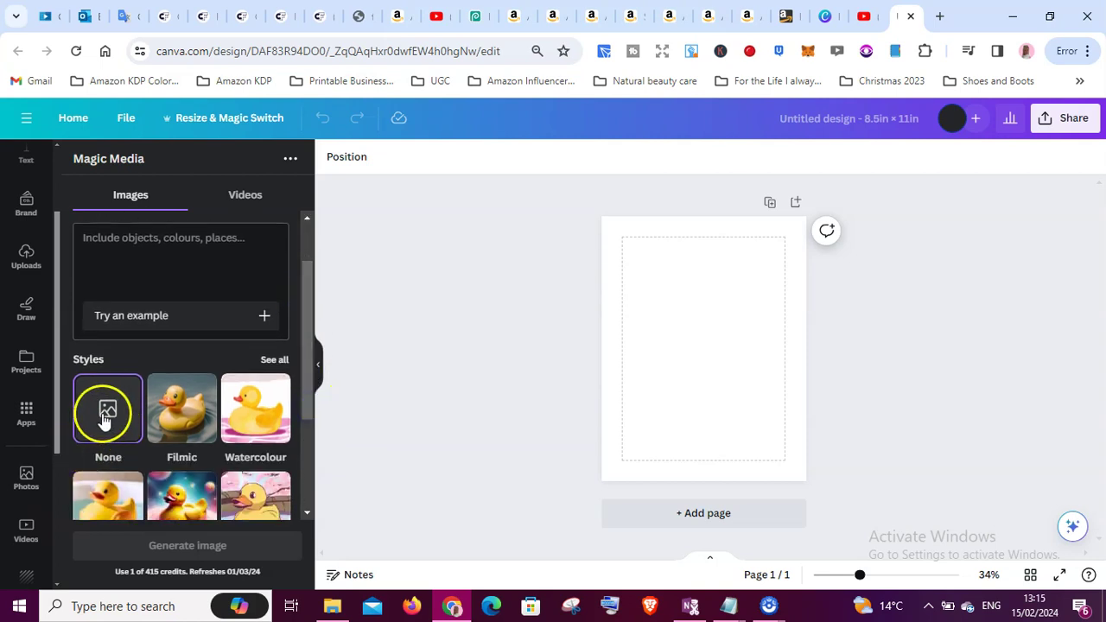
pyautogui.moveTo(305, 332); pyautogui.dragTo(306, 291)
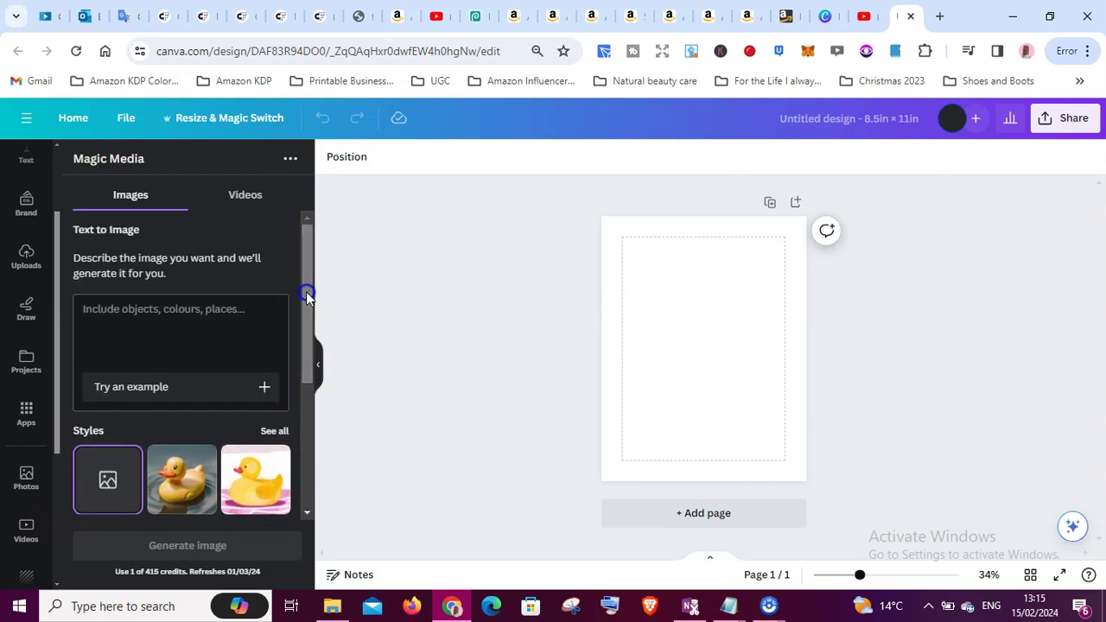
# Step: Enter the image prompt "cartoon black and white cute happy kitten"
pyautogui.click(82, 312)
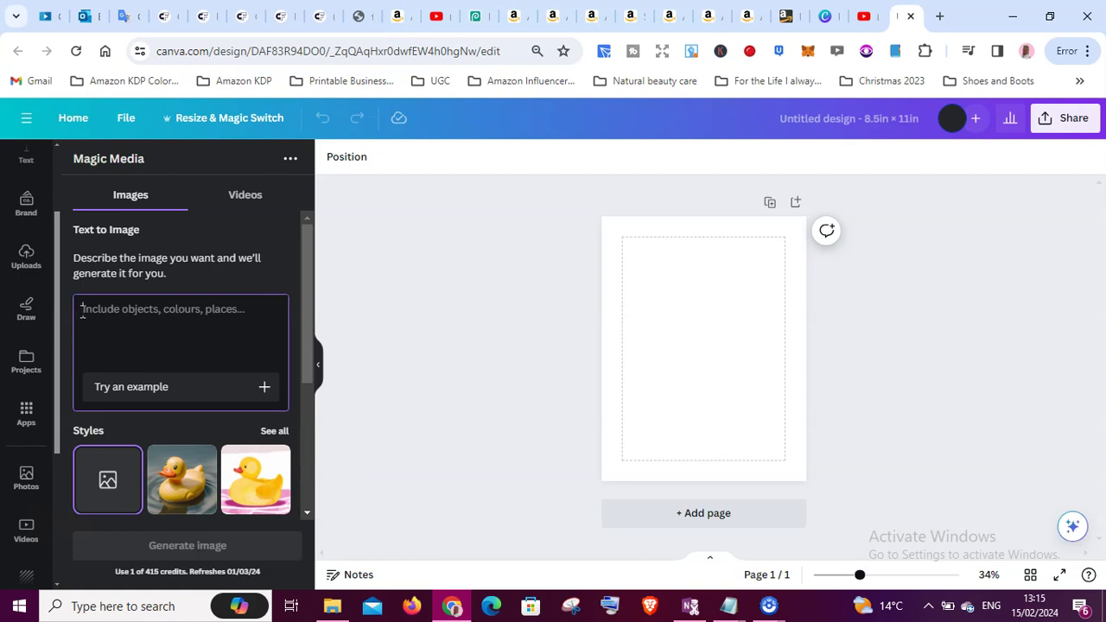
pyautogui.click(84, 311)
pyautogui.write('c')
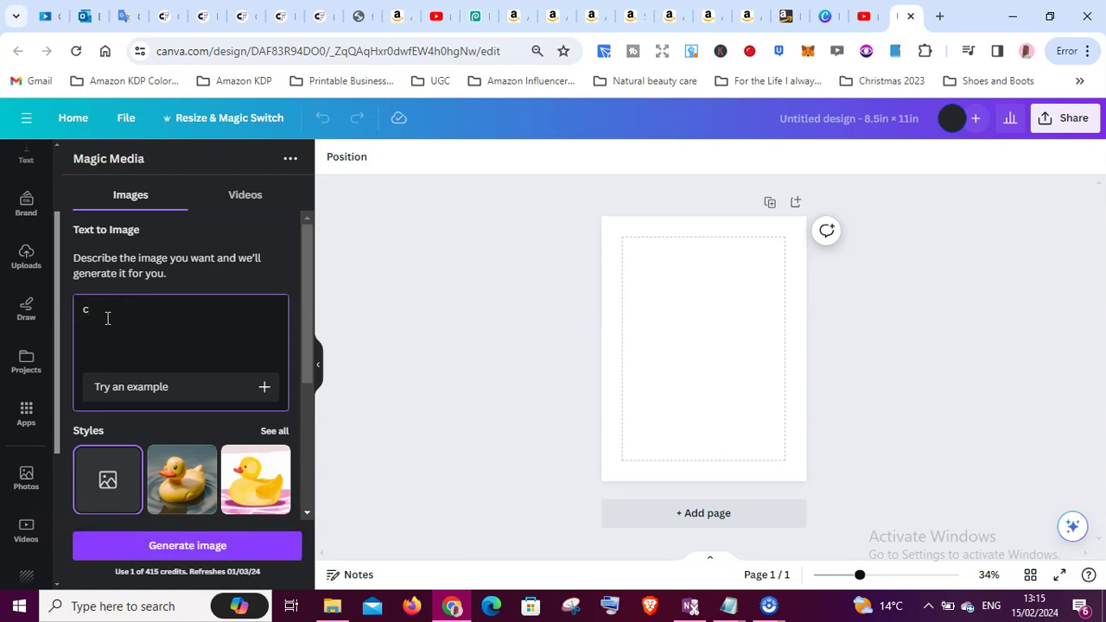
pyautogui.write('artoon black and white')
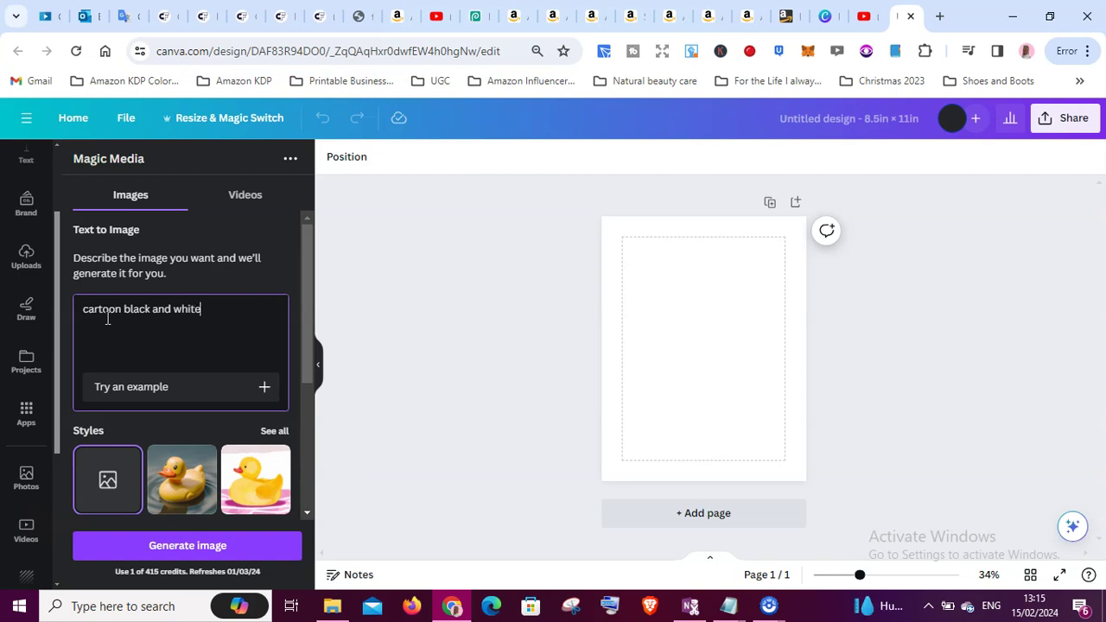
pyautogui.write(' cute')
pyautogui.write(' kitte')
pyautogui.press('BackSpace')
pyautogui.press('BackSpace')
pyautogui.press('BackSpace')
pyautogui.write('happy kitten')
# Step: Add "outlined" before the prompt and "with transparent background" after it, and generate the images with no style
pyautogui.click(84, 309)
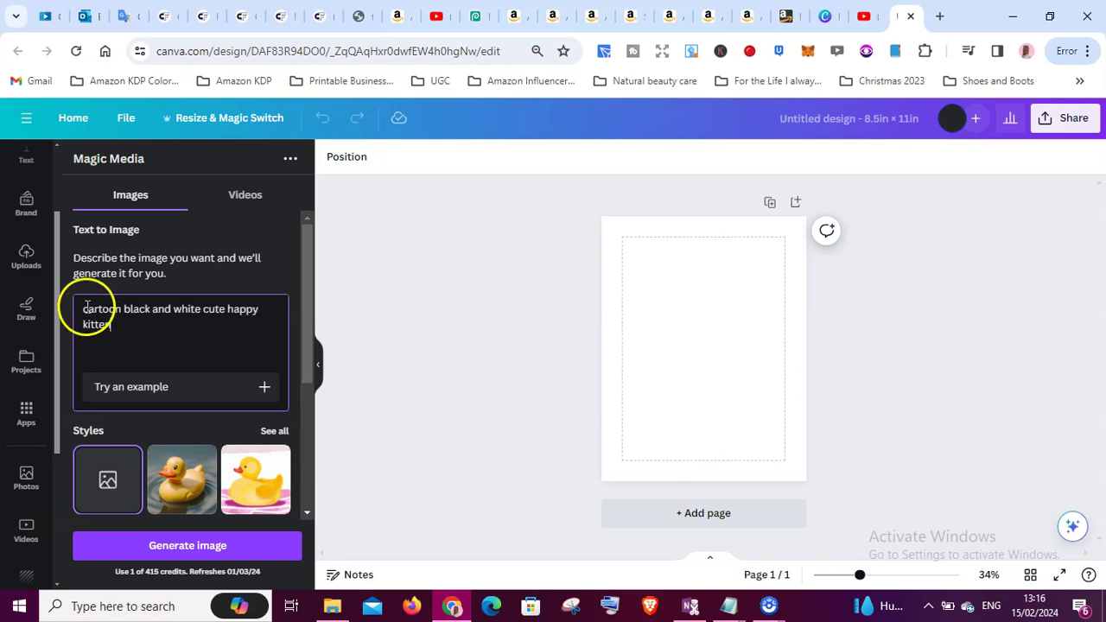
pyautogui.write('outl')
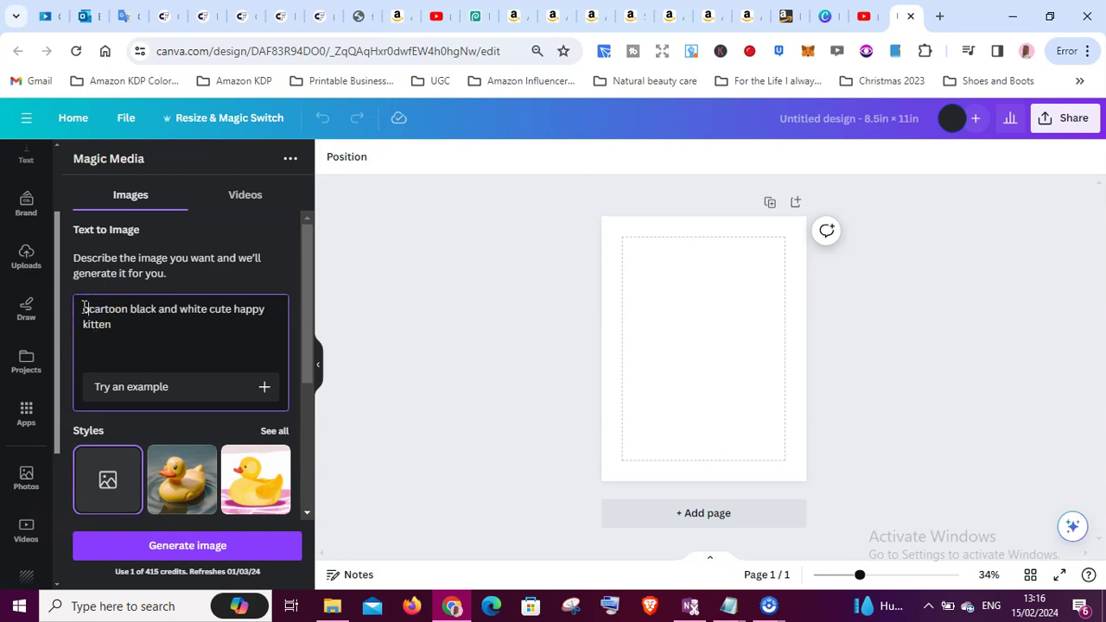
pyautogui.write('ined')
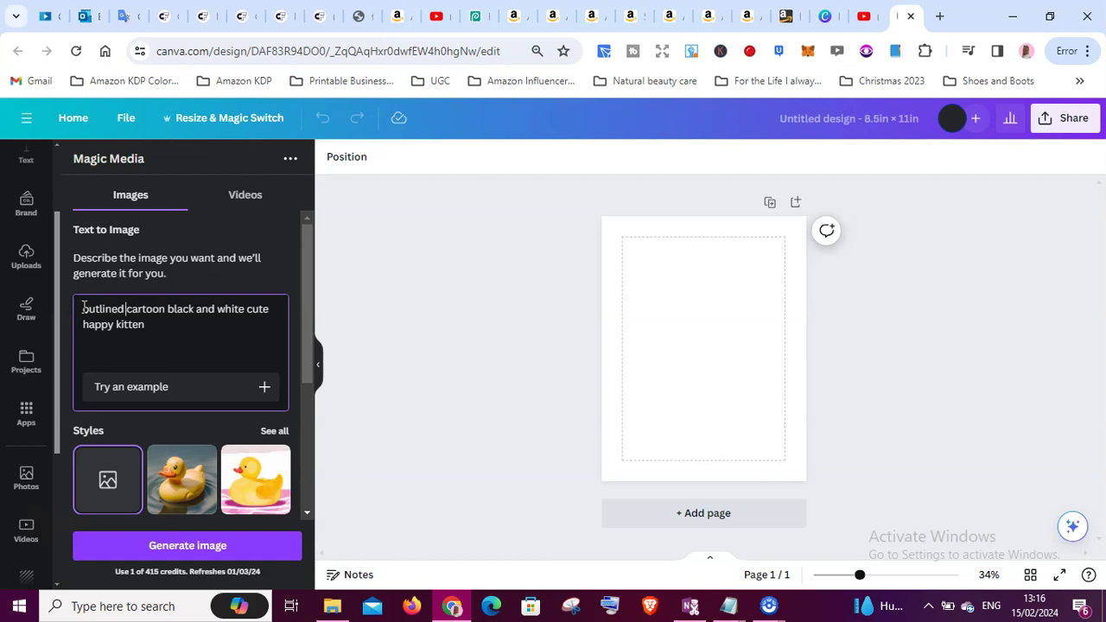
pyautogui.click(163, 324)
pyautogui.write('with transparent')
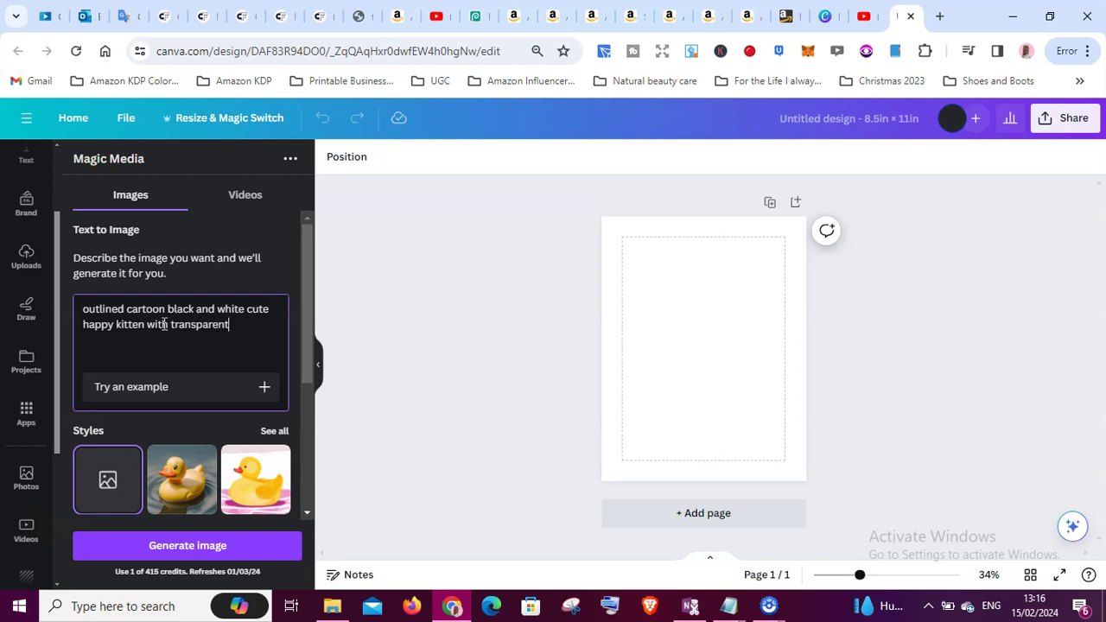
pyautogui.write(' background')
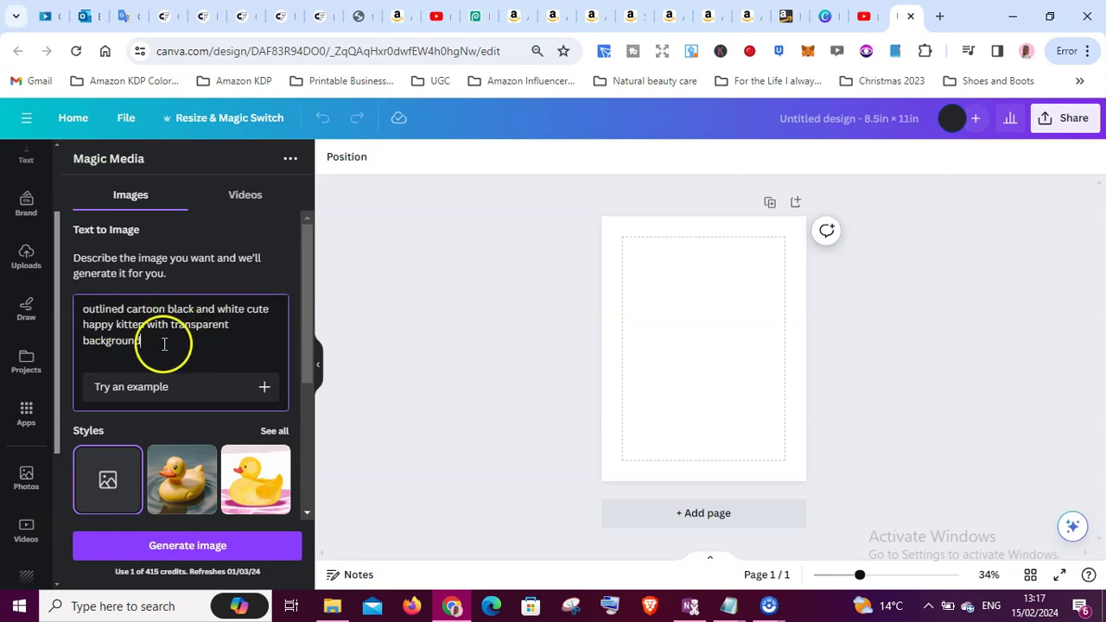
pyautogui.moveTo(306, 349); pyautogui.dragTo(302, 417)
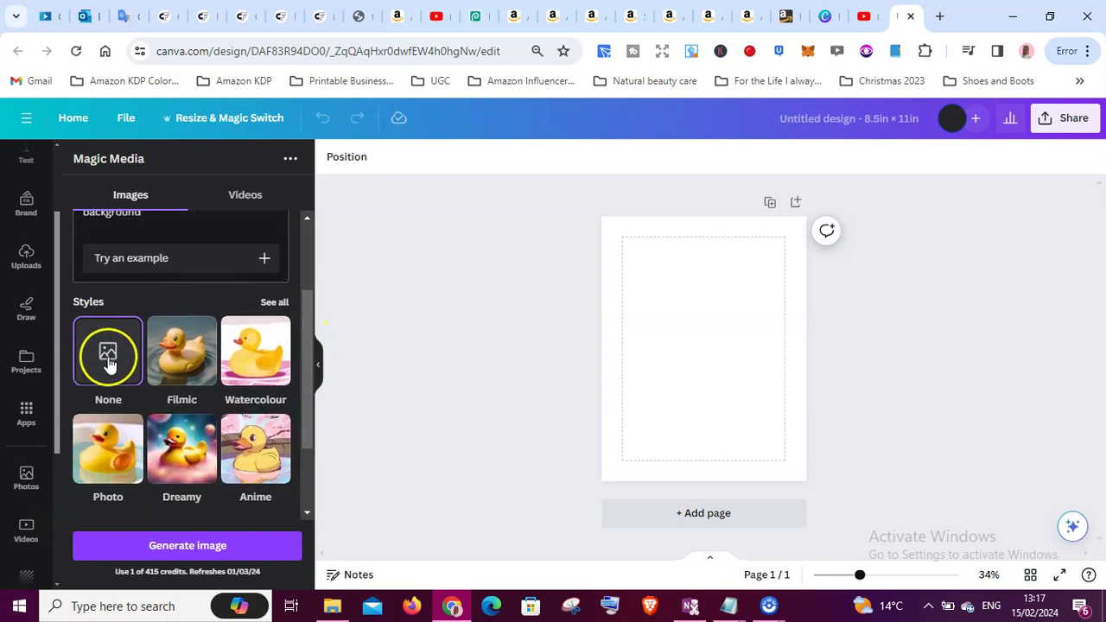
pyautogui.click(193, 546)
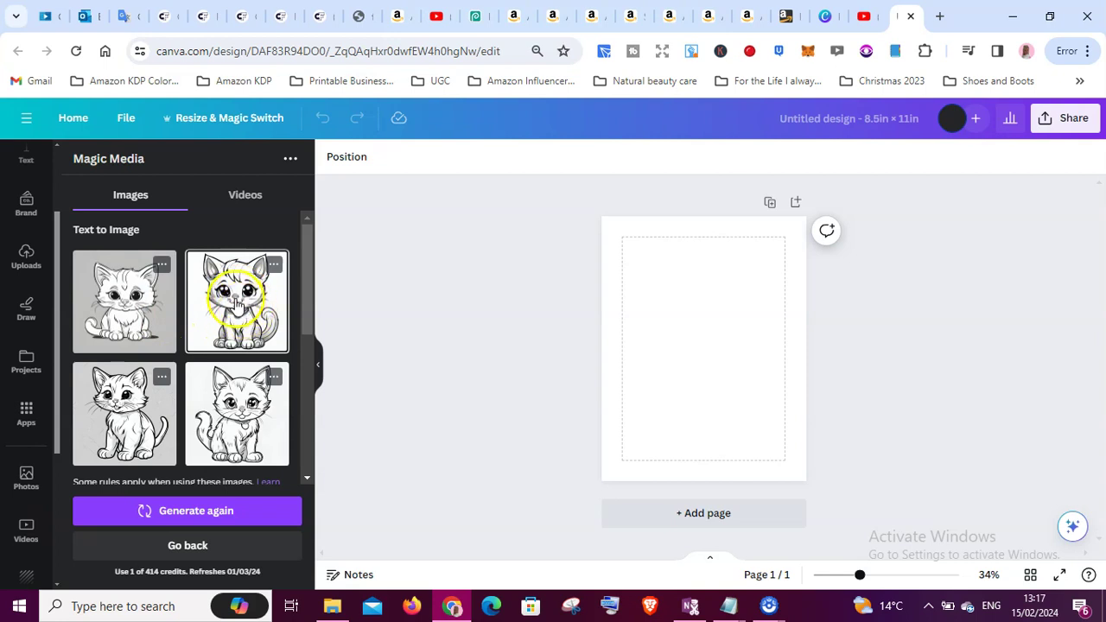
# Step: Add the fourth generated kitten image to the blank page
pyautogui.click(238, 304)
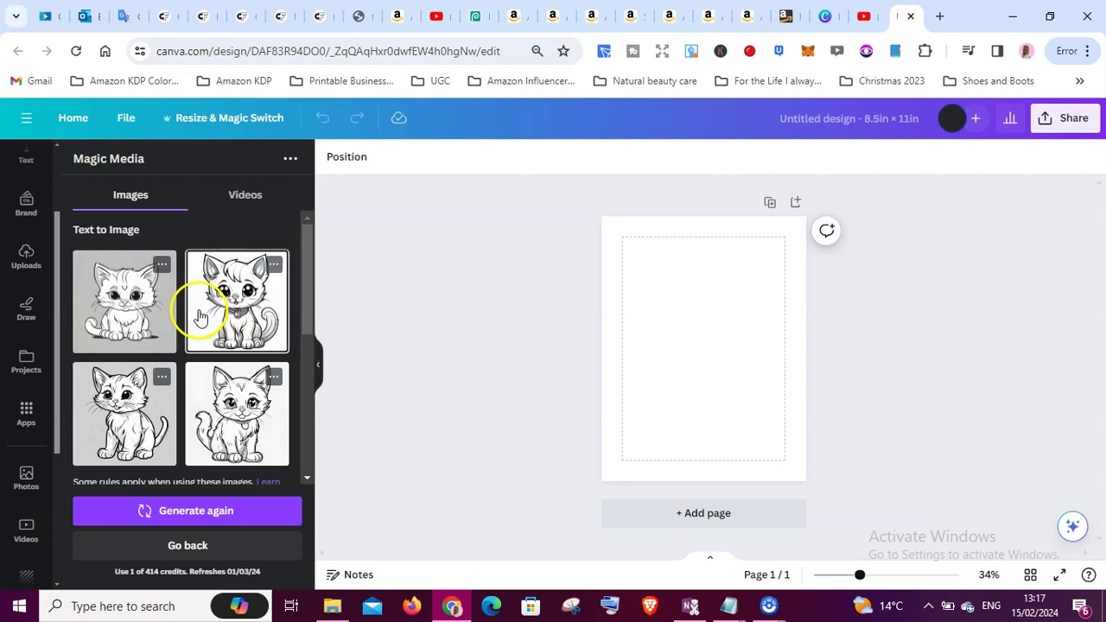
pyautogui.click(234, 305)
pyautogui.click(234, 306)
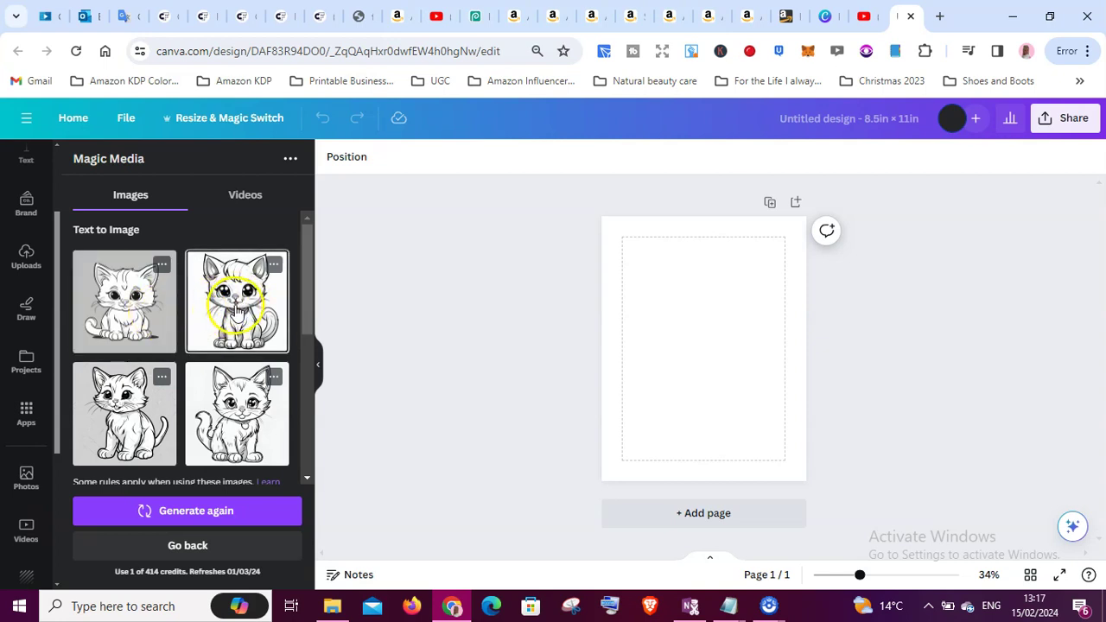
pyautogui.click(236, 406)
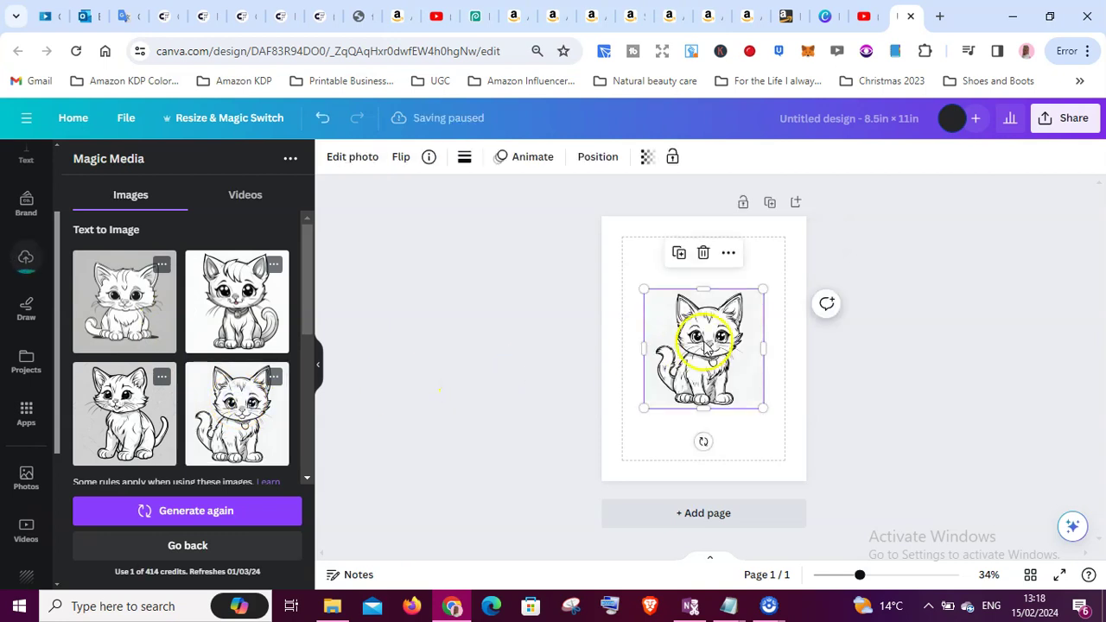
# Step: Enlarge the kitten image slightly, keeping it inside the page margins, and centre it on the page
pyautogui.click(695, 341)
pyautogui.moveTo(762, 407); pyautogui.dragTo(786, 424)
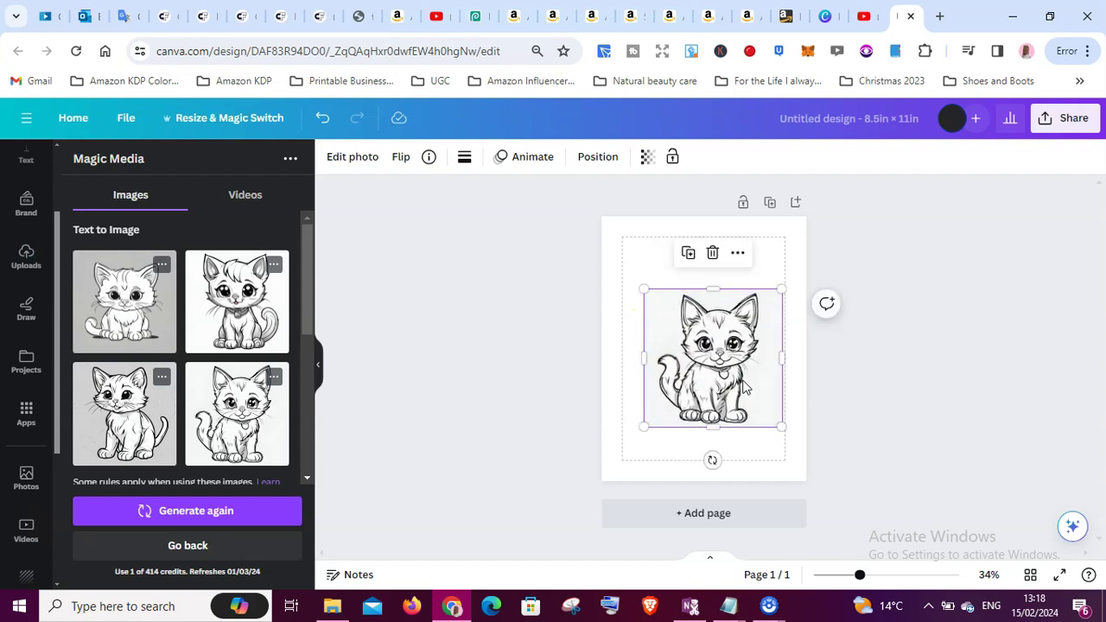
pyautogui.moveTo(749, 388); pyautogui.dragTo(731, 371)
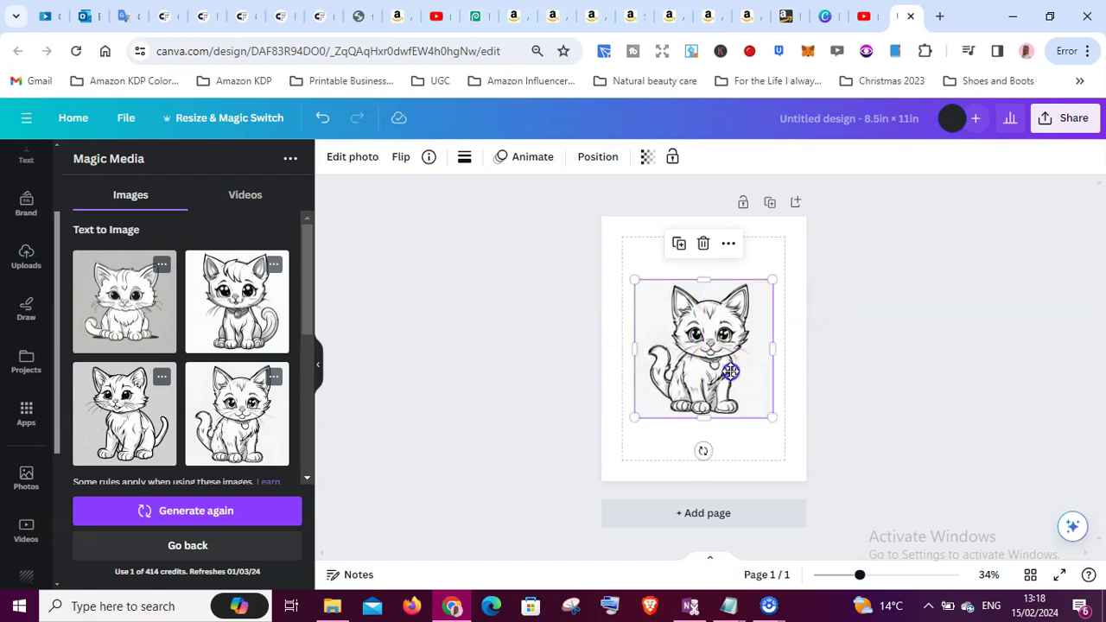
# Step: Preview the page in full screen to inspect the kitten's lines and grey background, and return to the editor
pyautogui.click(1060, 574)
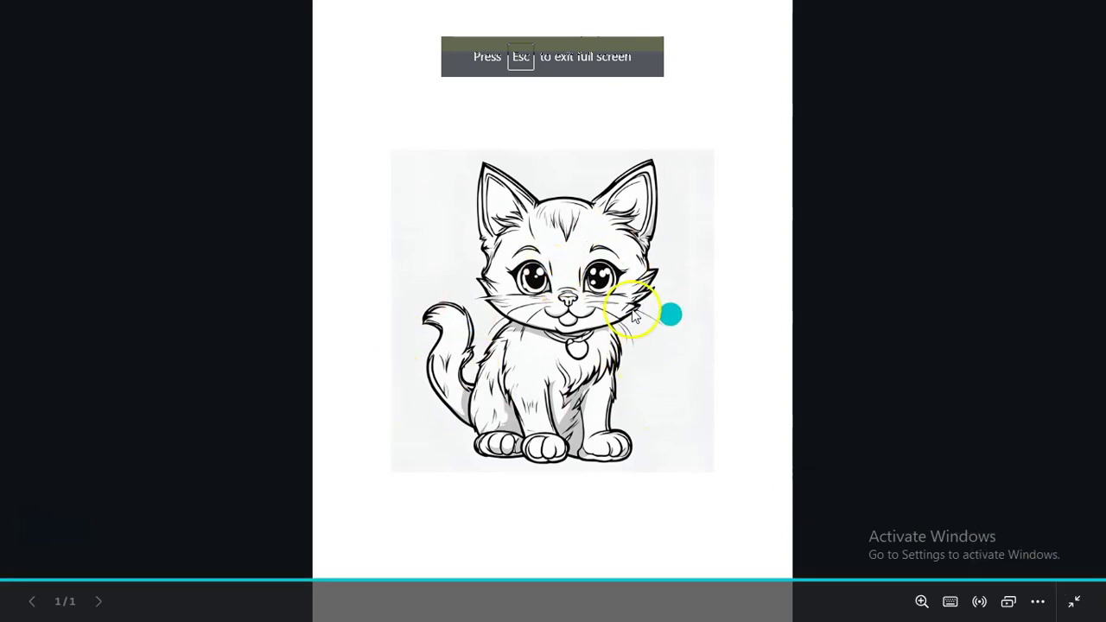
pyautogui.click(548, 389)
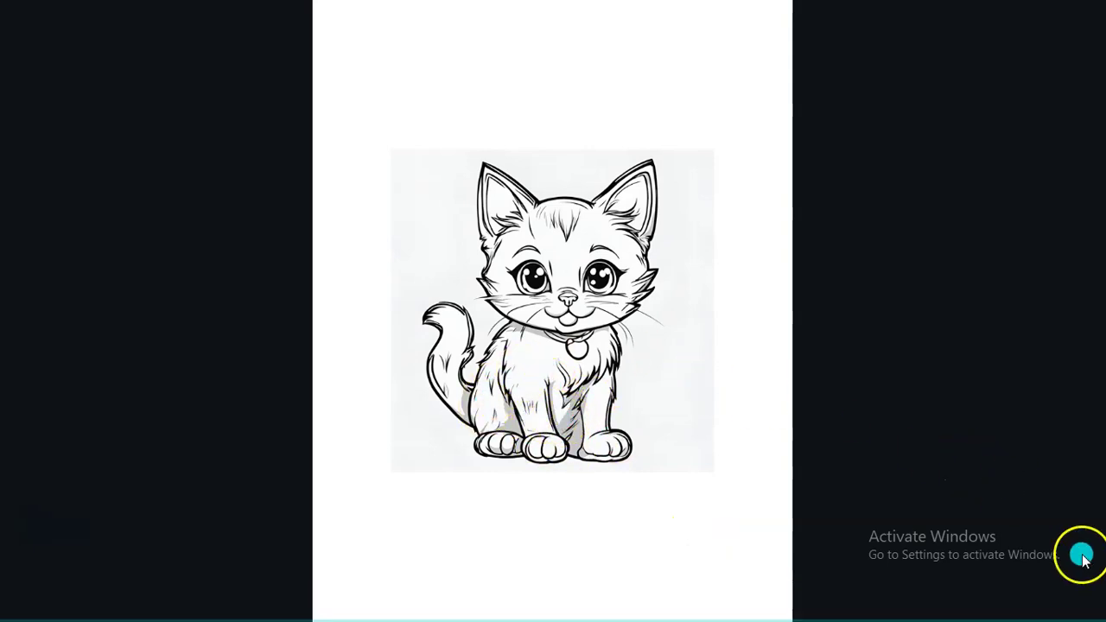
pyautogui.click(1072, 605)
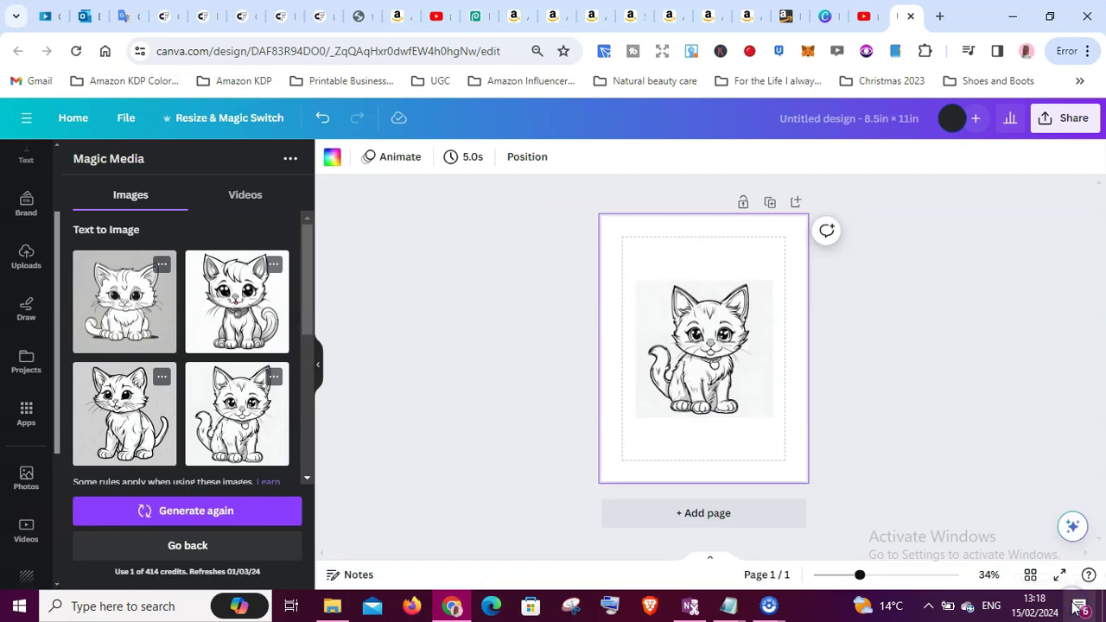
# Step: Remove the grey background from the kitten image with BG Remover
pyautogui.click(723, 391)
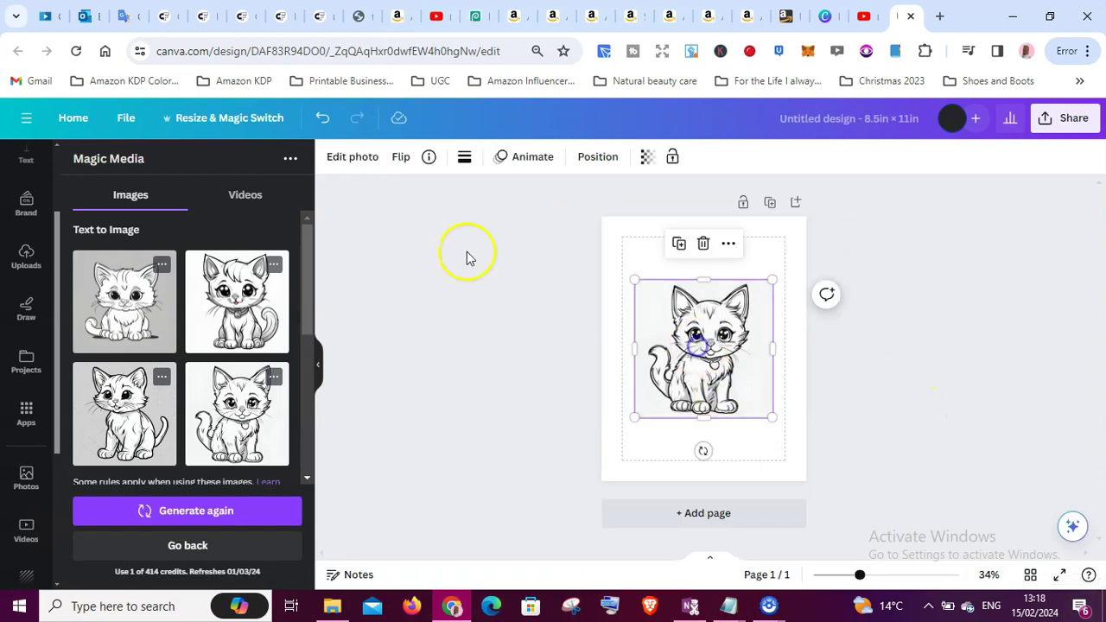
pyautogui.click(359, 162)
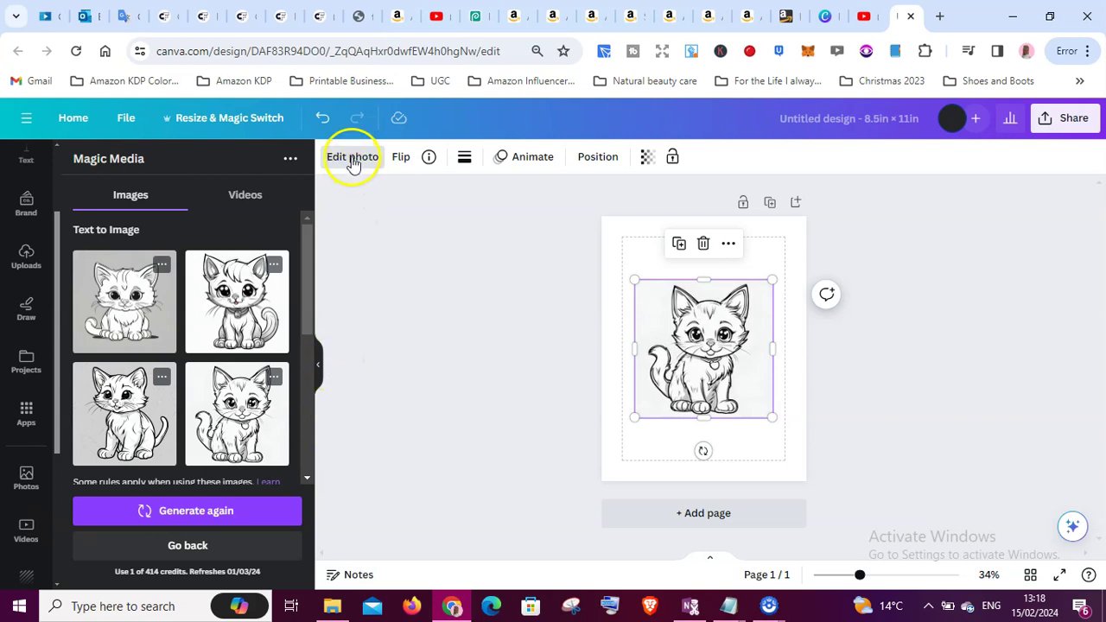
pyautogui.click(353, 163)
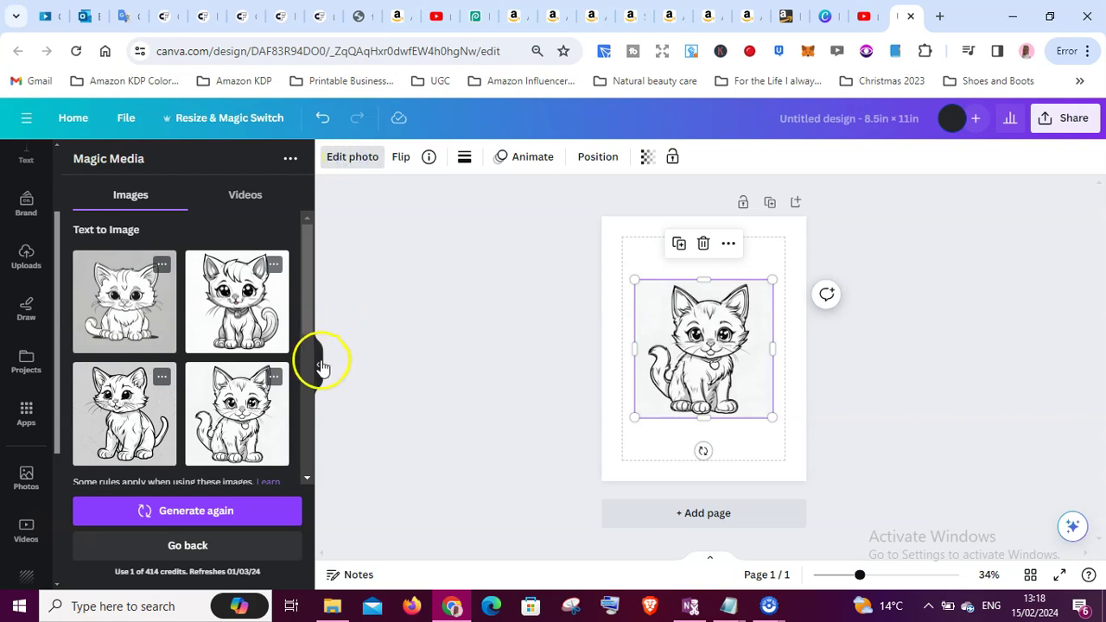
pyautogui.click(359, 165)
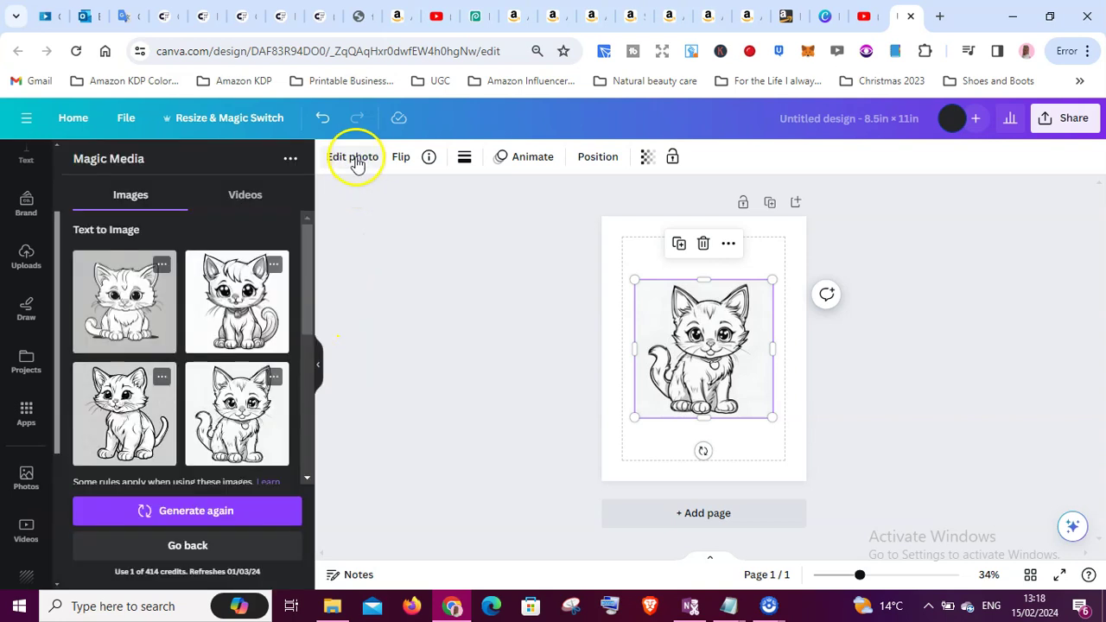
pyautogui.click(354, 161)
pyautogui.click(106, 265)
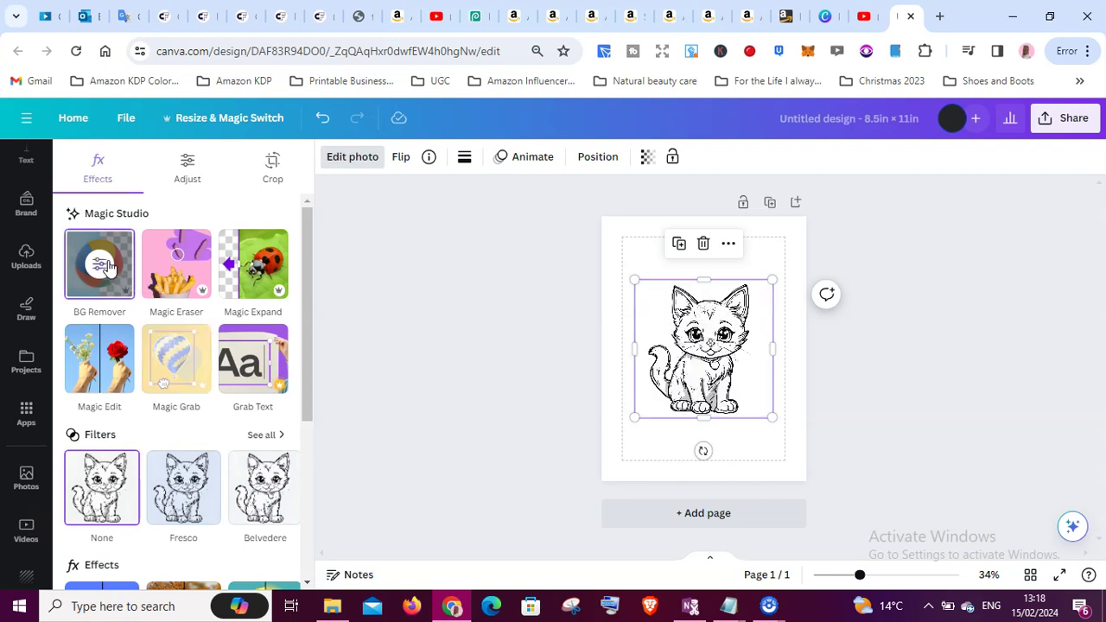
# Step: Enlarge the kitten image to about the full width between the page margins and centre it on the page
pyautogui.moveTo(634, 279); pyautogui.dragTo(613, 237)
pyautogui.moveTo(676, 337); pyautogui.dragTo(691, 350)
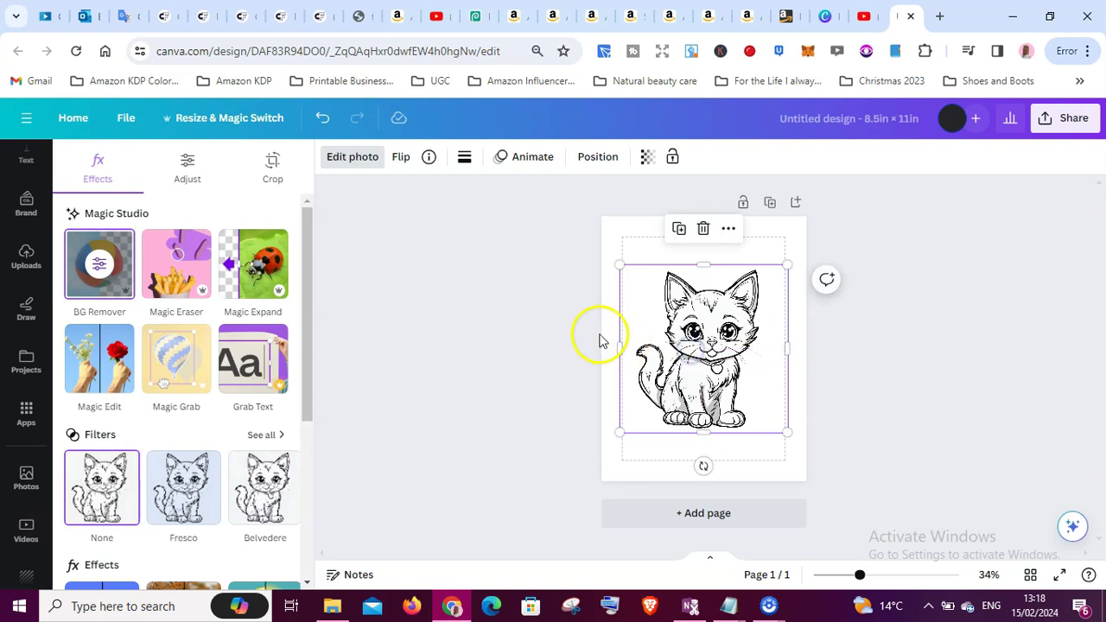
pyautogui.click(556, 321)
pyautogui.click(538, 315)
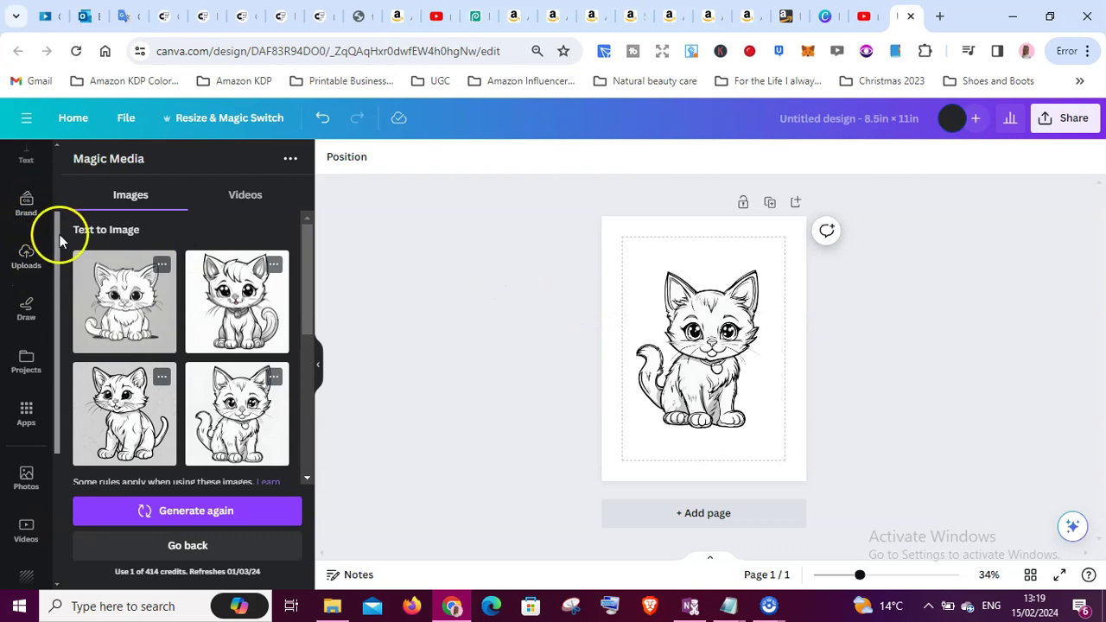
# Step: Add a square shape and stretch it into a centred rectangle reaching slightly beyond the margin guides on all sides
pyautogui.moveTo(59, 239); pyautogui.dragTo(62, 161)
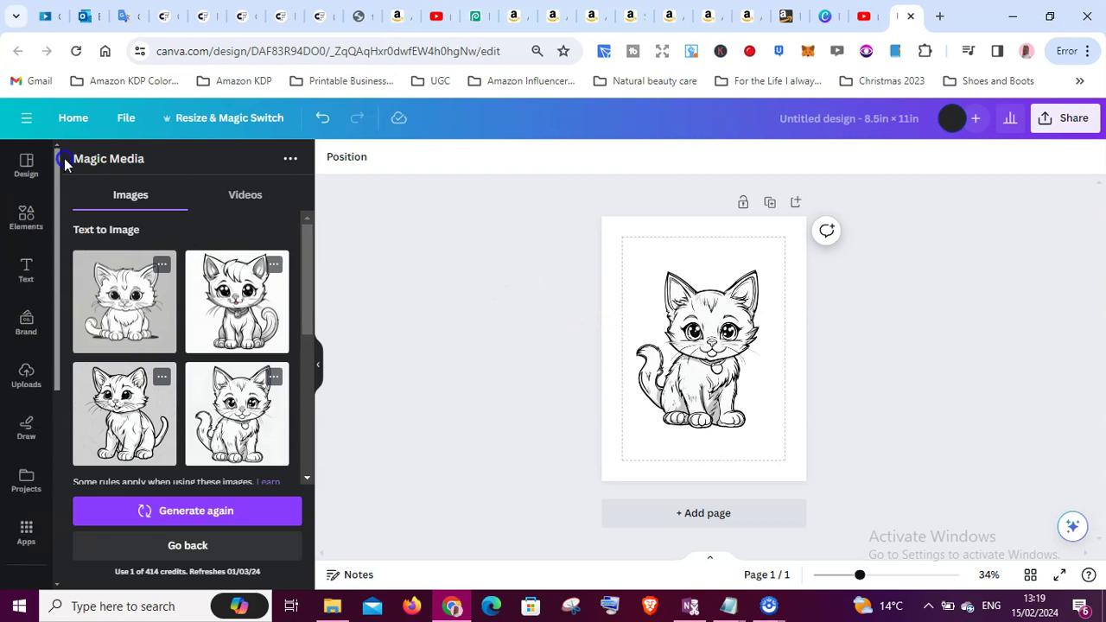
pyautogui.click(26, 219)
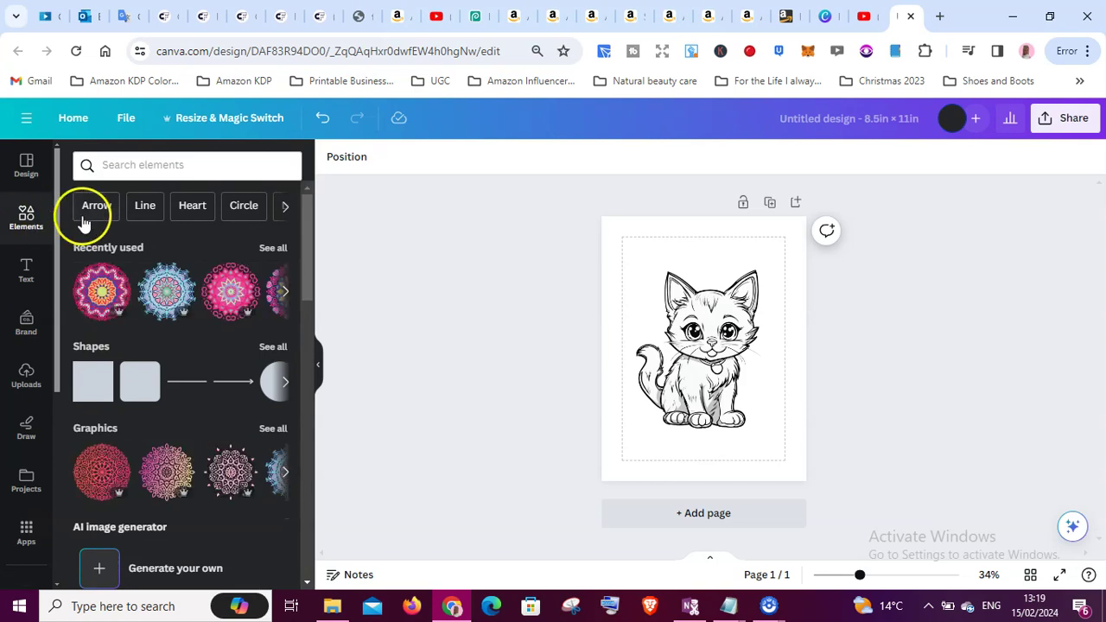
pyautogui.click(92, 383)
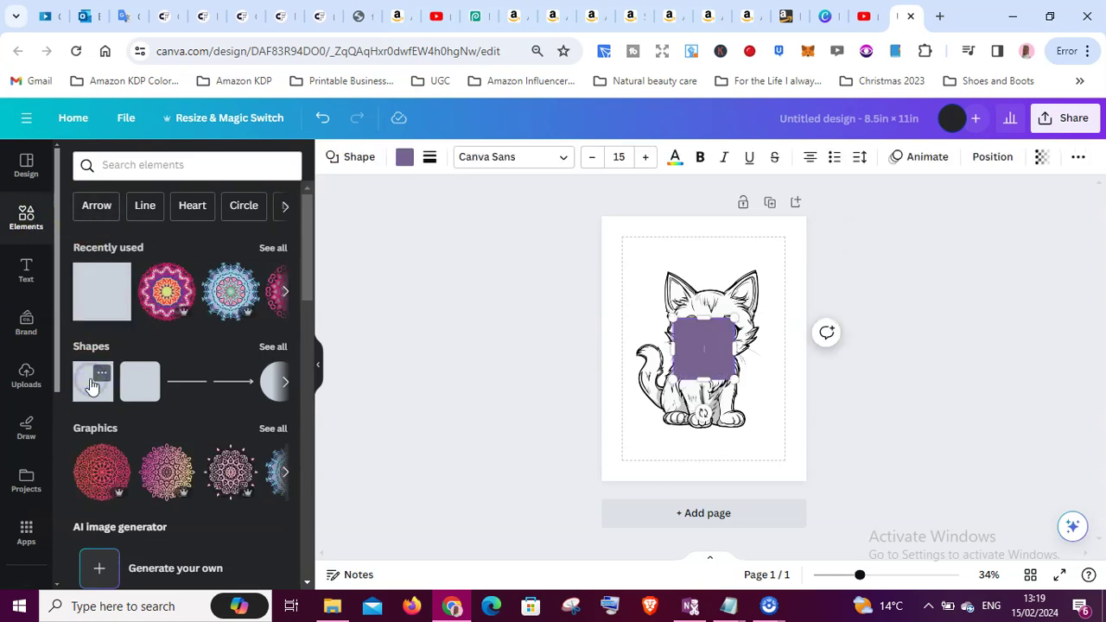
pyautogui.click(921, 297)
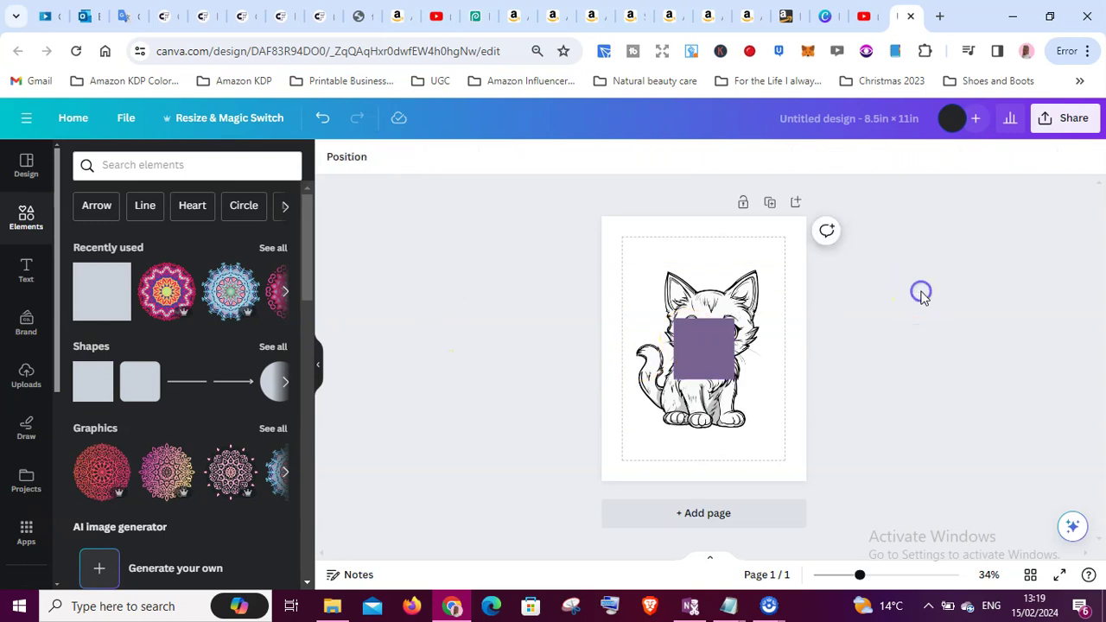
pyautogui.click(687, 353)
pyautogui.moveTo(683, 353); pyautogui.dragTo(621, 258)
pyautogui.moveTo(673, 290); pyautogui.dragTo(794, 421)
pyautogui.moveTo(703, 423); pyautogui.dragTo(704, 471)
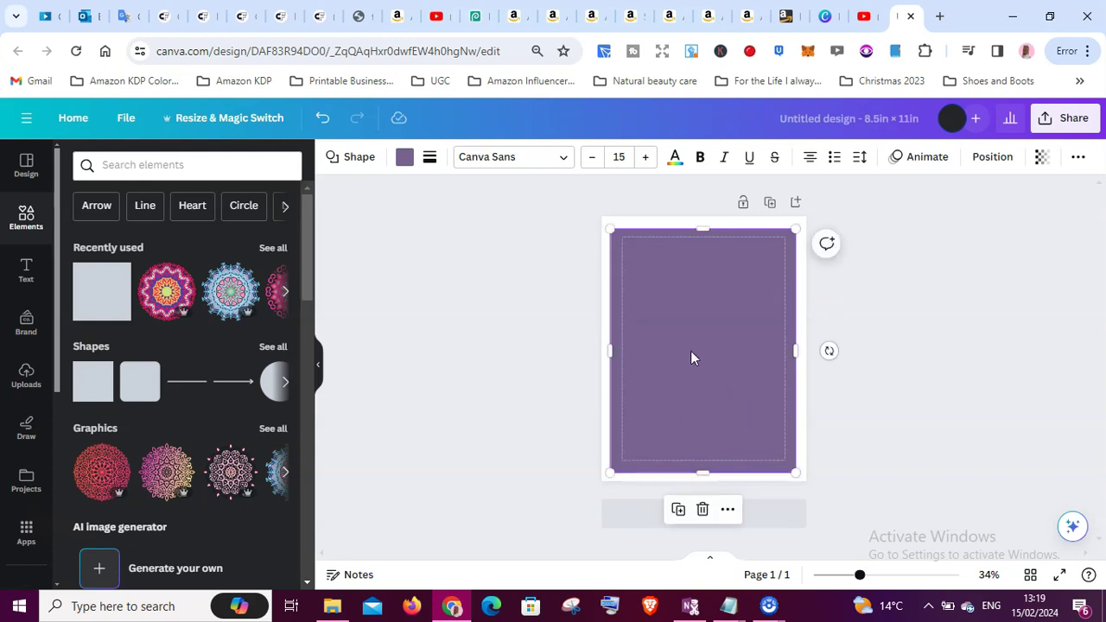
# Step: Make the rectangle's fill transparent and give it a solid border with a weight of 8
pyautogui.click(405, 157)
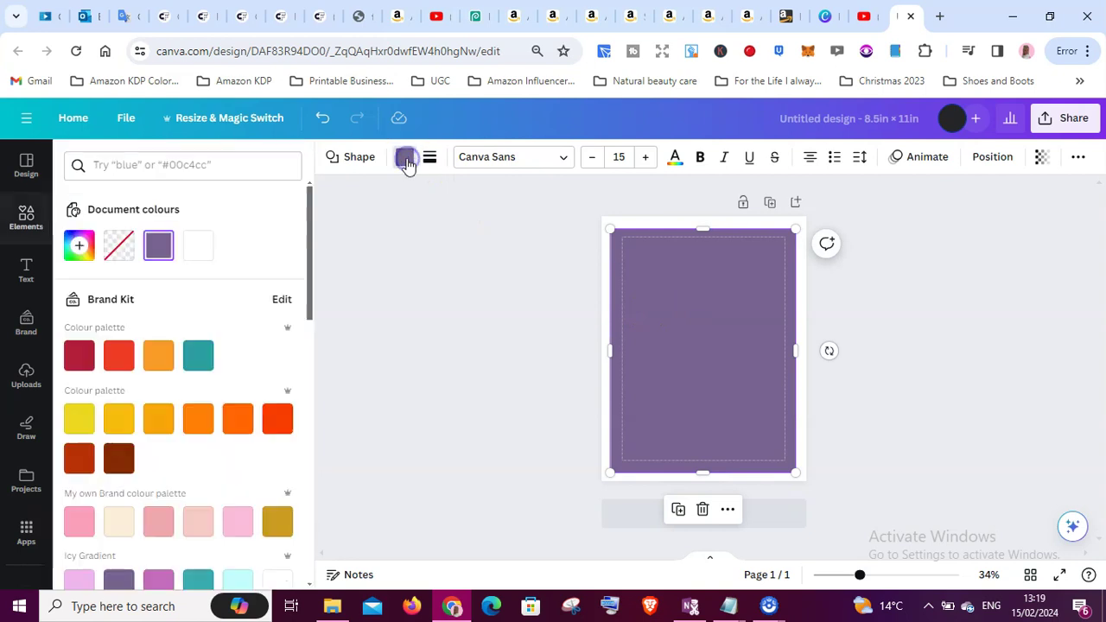
pyautogui.click(126, 246)
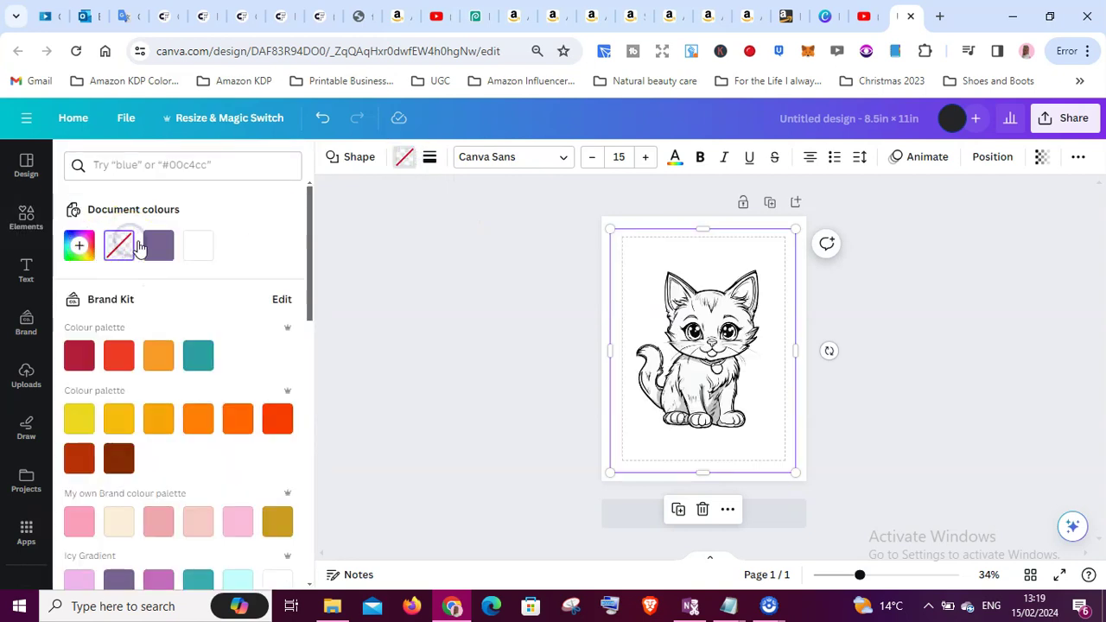
pyautogui.click(429, 158)
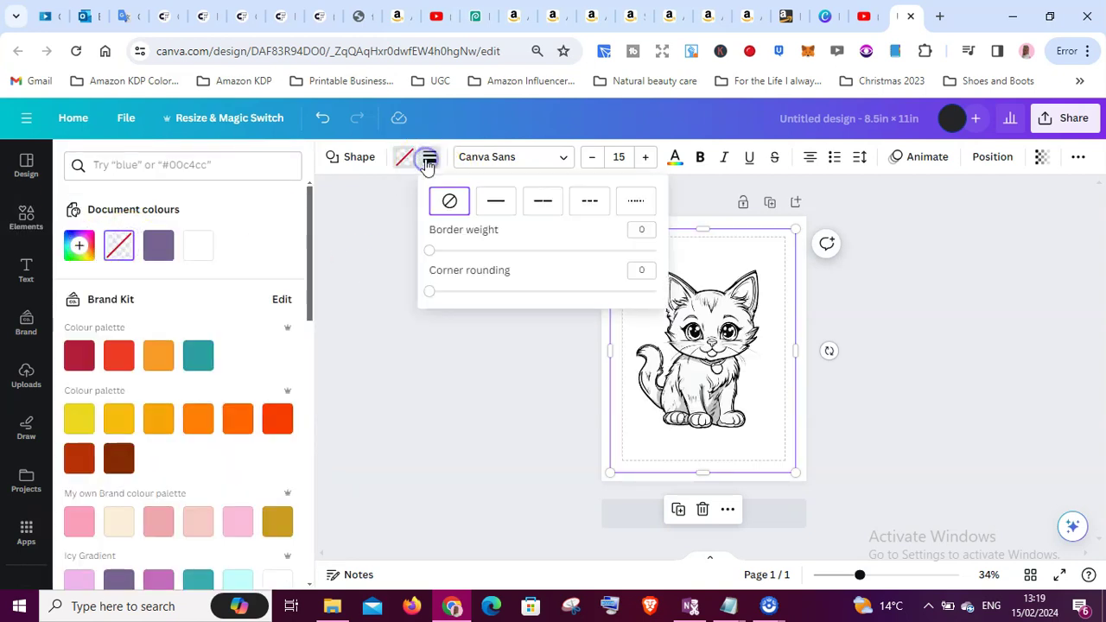
pyautogui.click(494, 200)
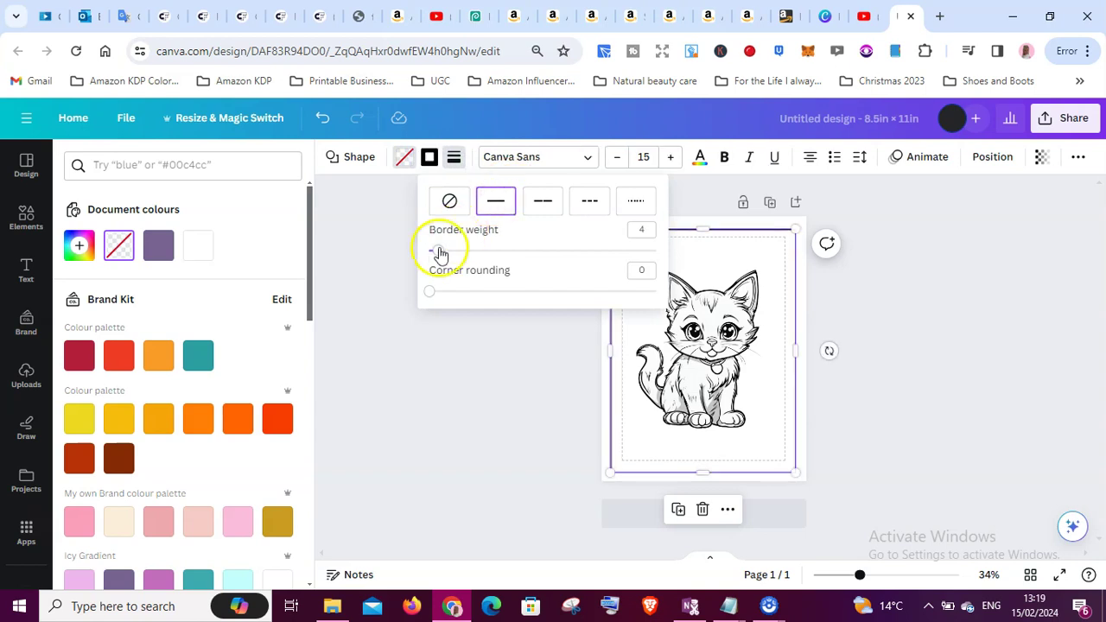
pyautogui.moveTo(434, 252); pyautogui.dragTo(447, 251)
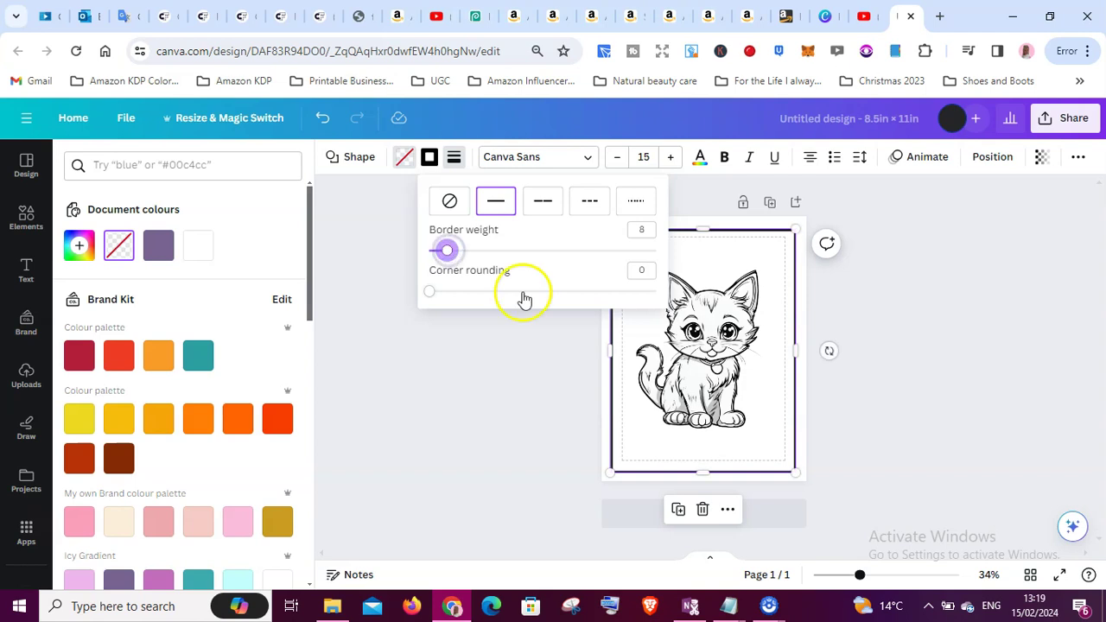
pyautogui.click(541, 343)
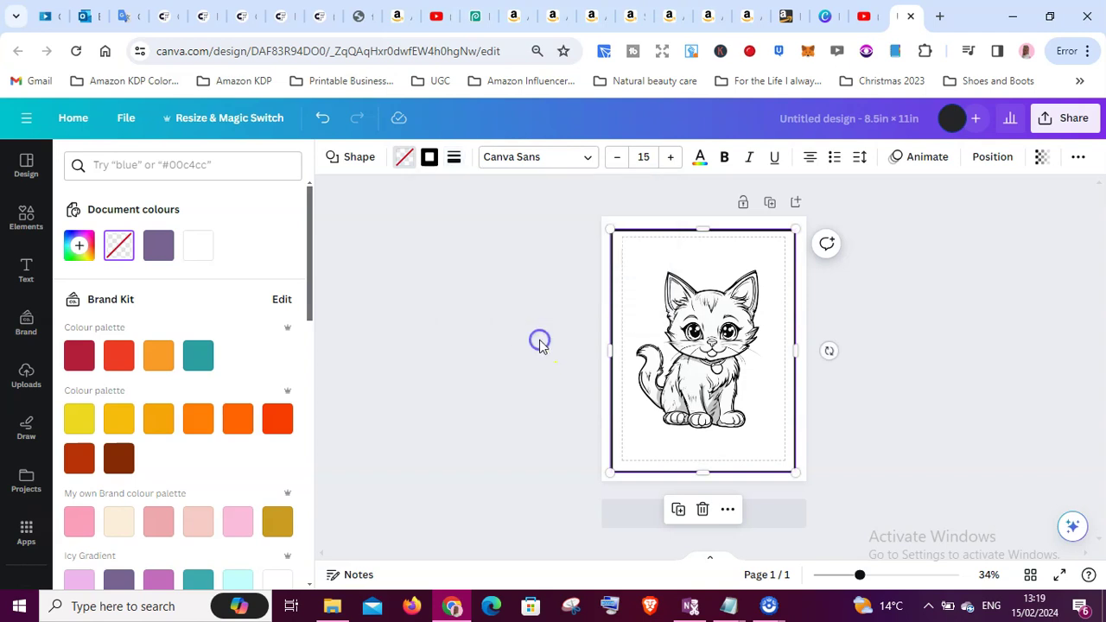
pyautogui.click(870, 288)
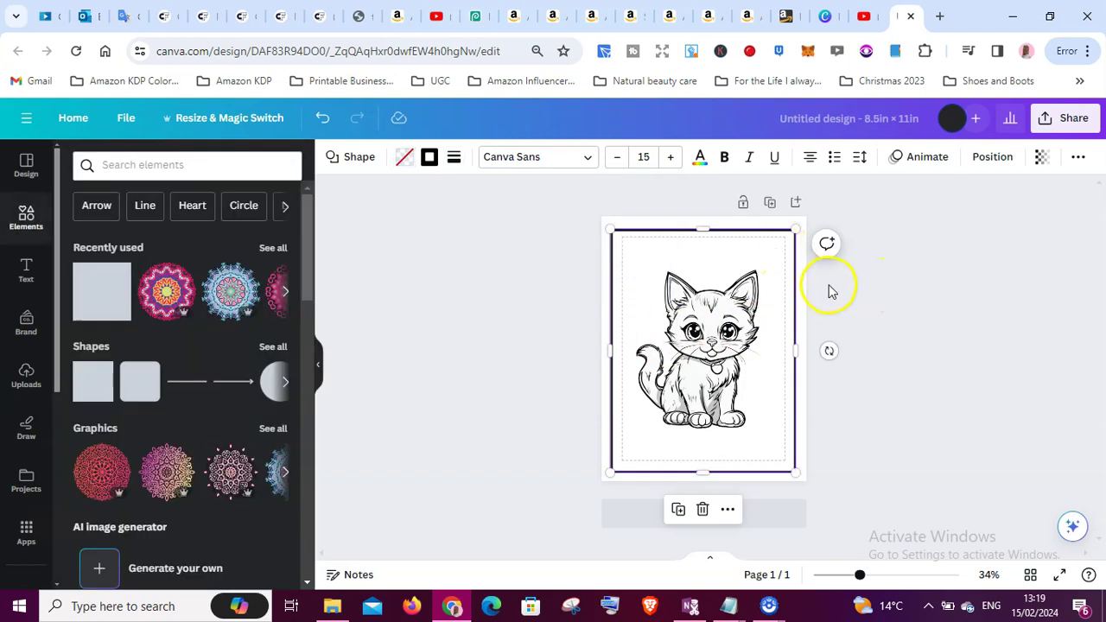
# Step: Send the border rectangle backward, behind the kitten image
pyautogui.click(728, 509)
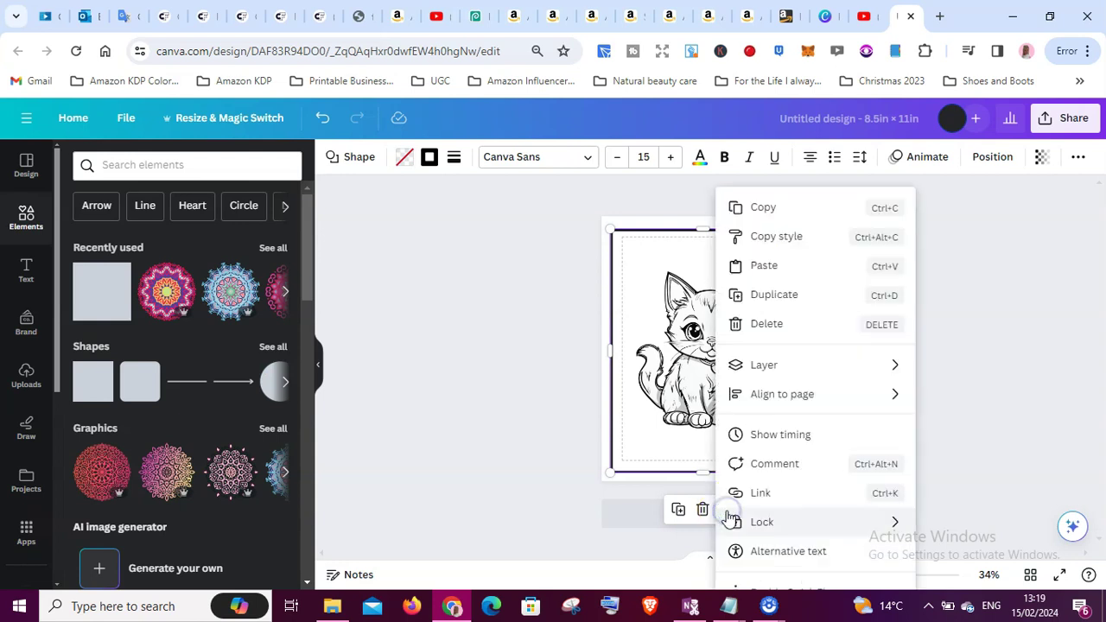
pyautogui.moveTo(764, 367)
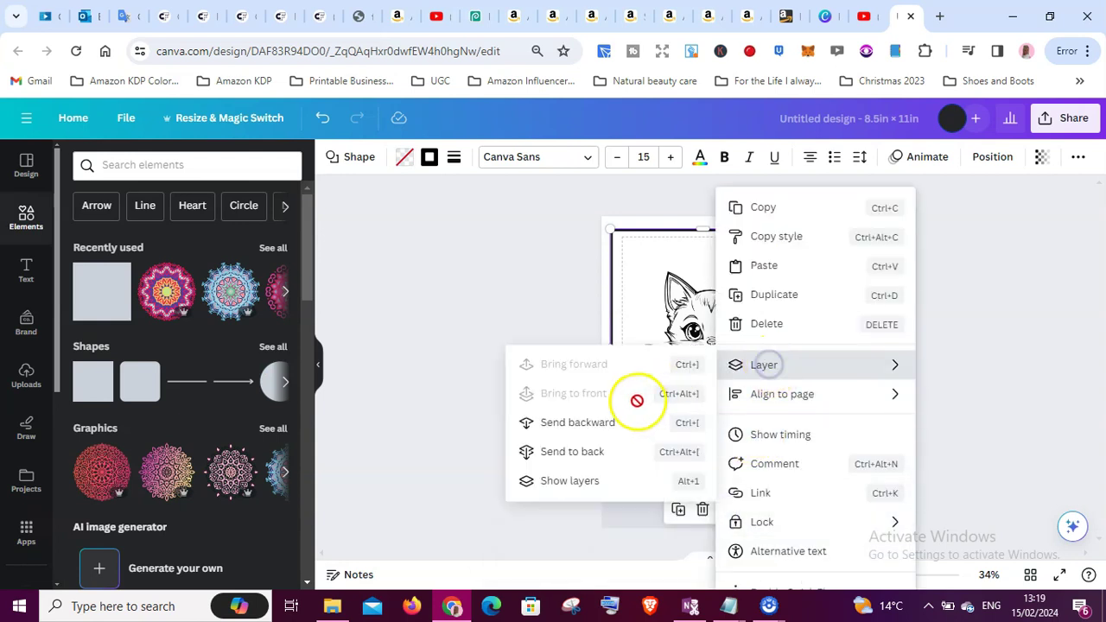
pyautogui.click(605, 425)
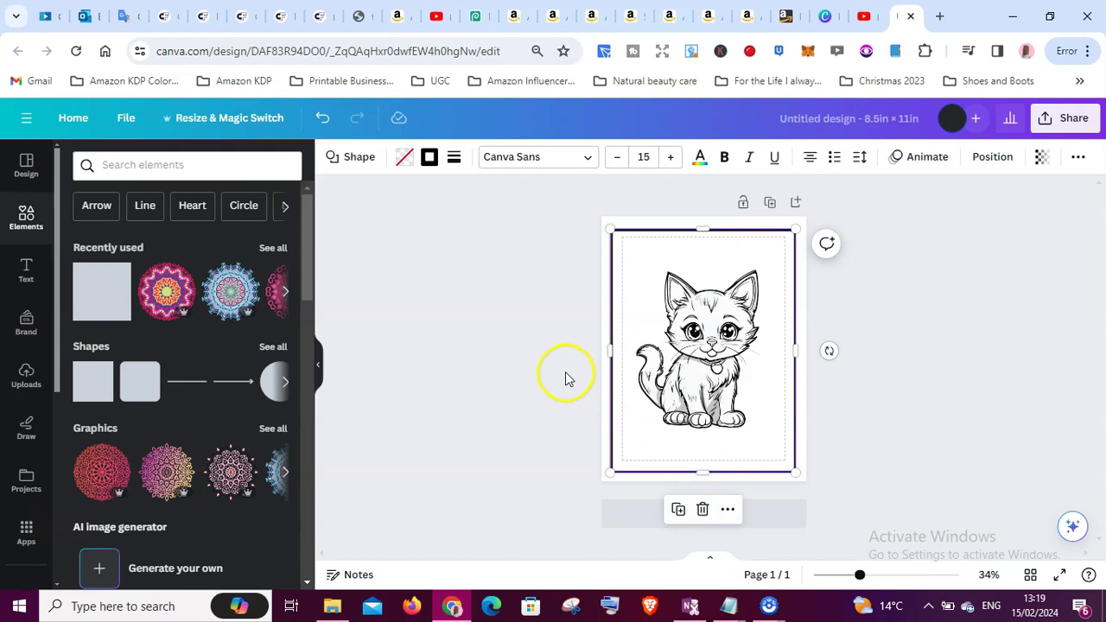
pyautogui.click(566, 376)
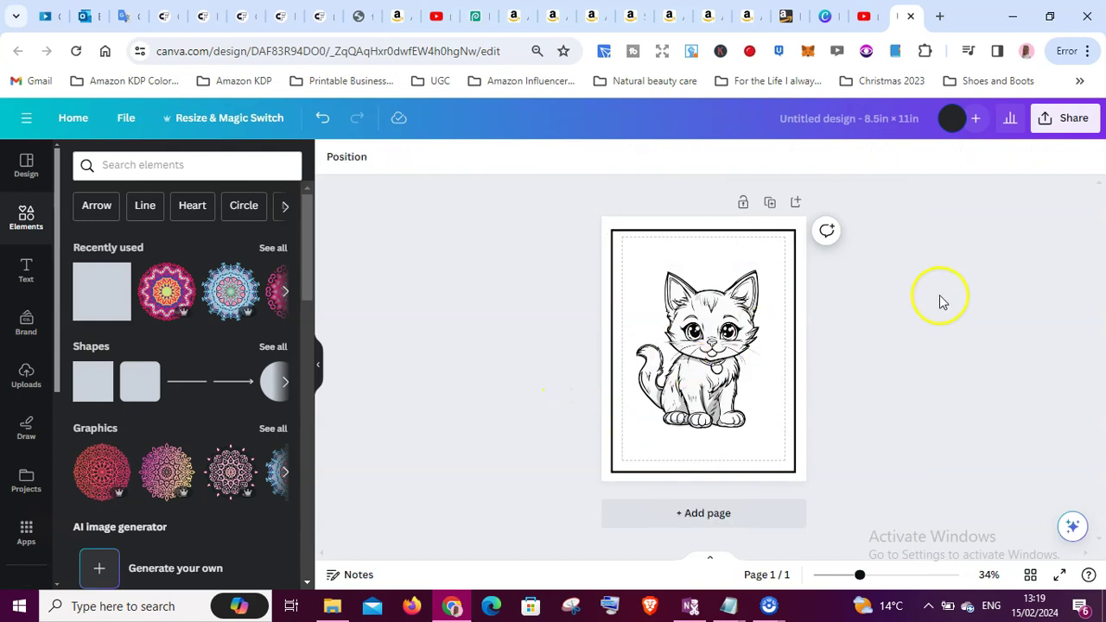
# Step: Enlarge the kitten image to about the width of the border frame and centre it on the page
pyautogui.click(749, 387)
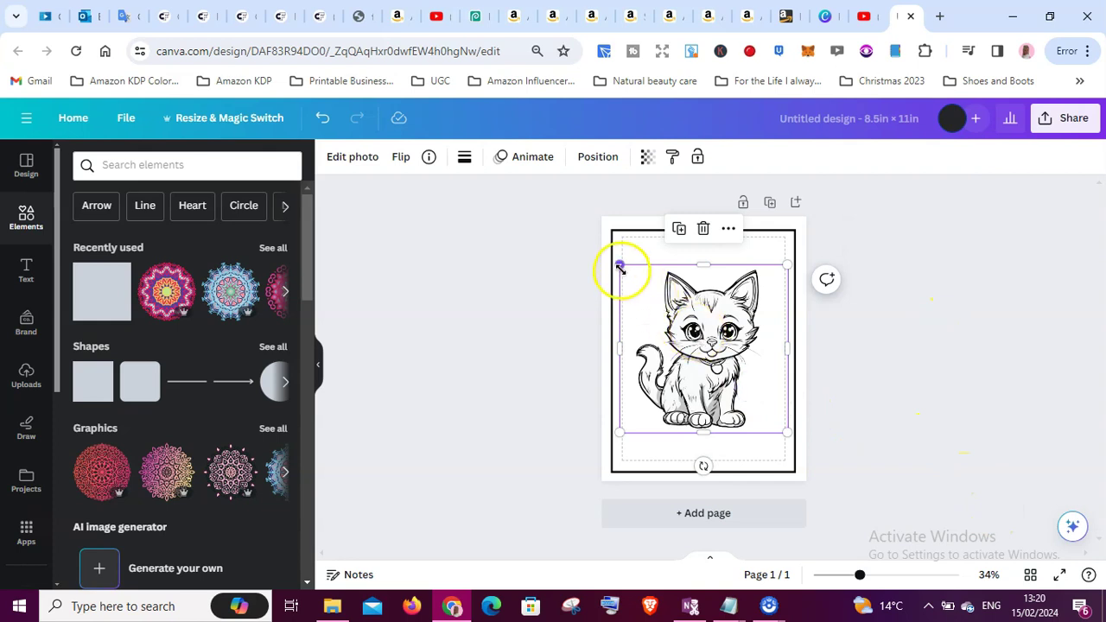
pyautogui.moveTo(619, 265); pyautogui.dragTo(596, 252)
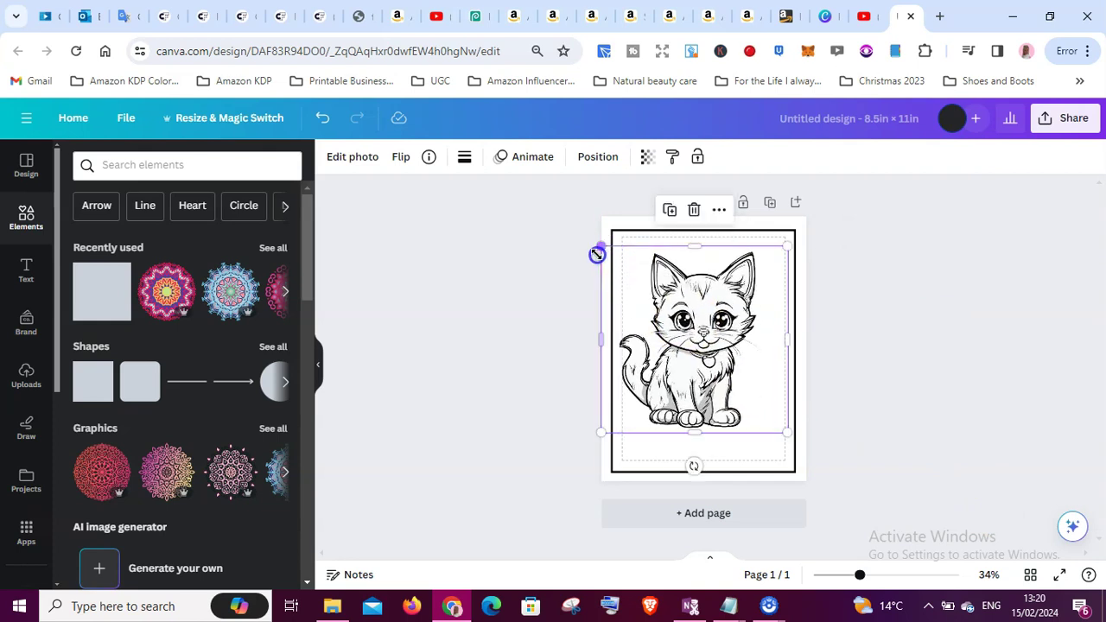
pyautogui.moveTo(696, 336); pyautogui.dragTo(709, 342)
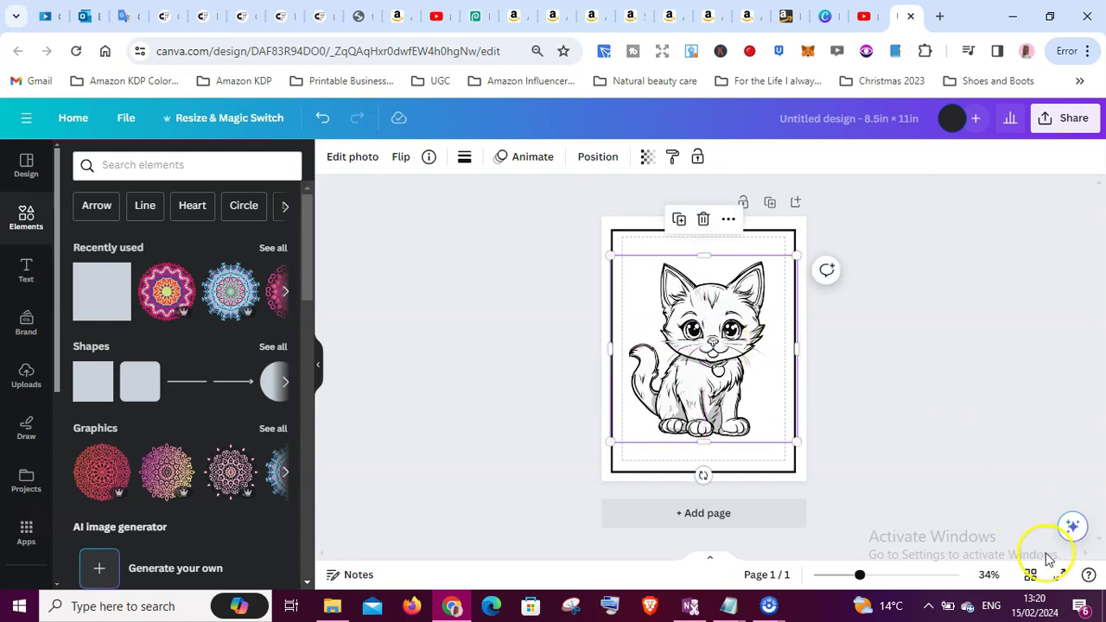
# Step: Preview the framed kitten page in full screen to inspect its layout, and return to the editor
pyautogui.click(951, 322)
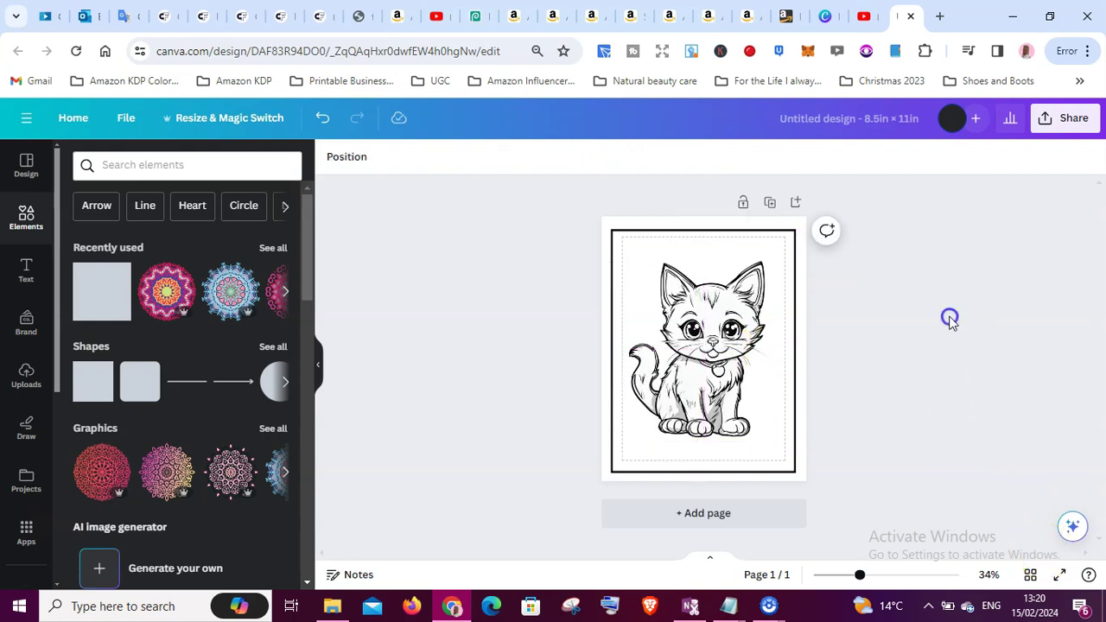
pyautogui.click(1055, 577)
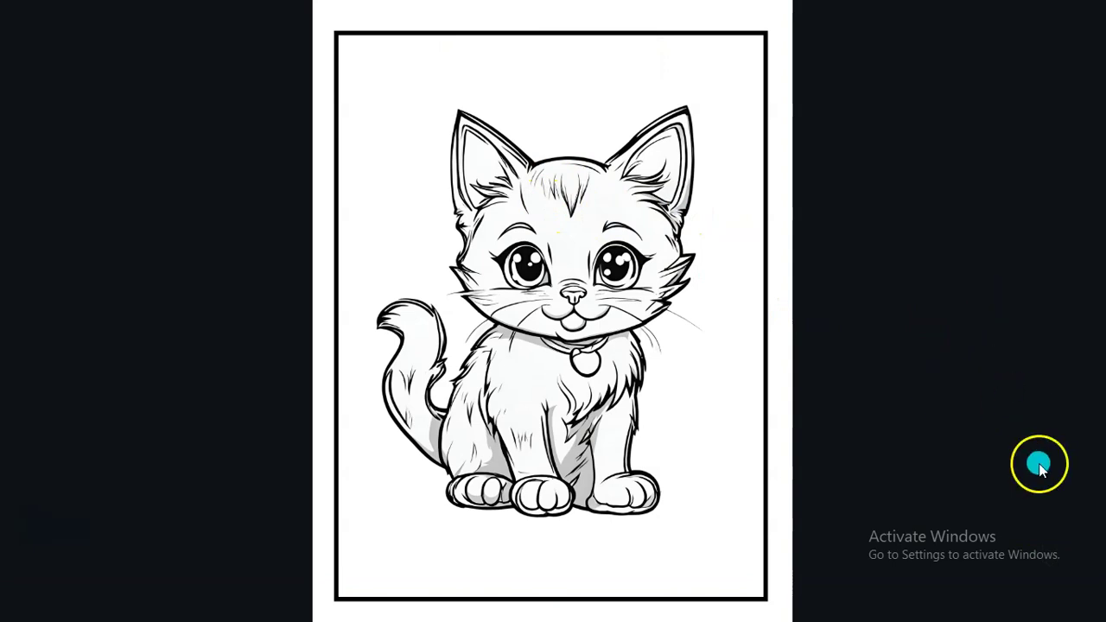
pyautogui.click(1072, 600)
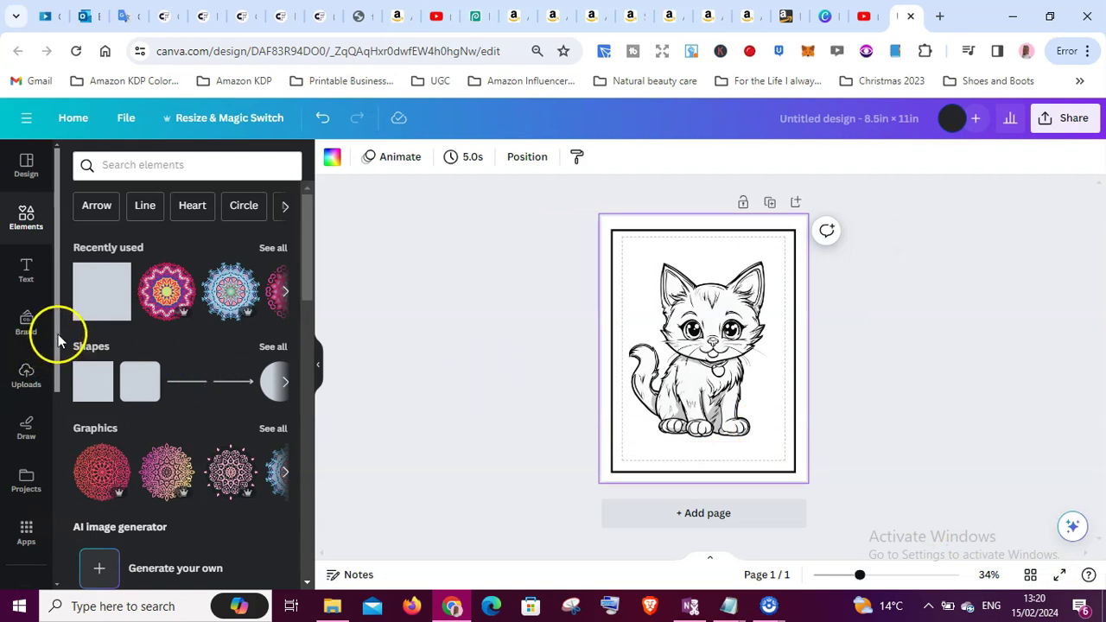
# Step: Reopen the Magic Media results and generate more images like the fourth kitten
pyautogui.scroll(-3, 52, 363)
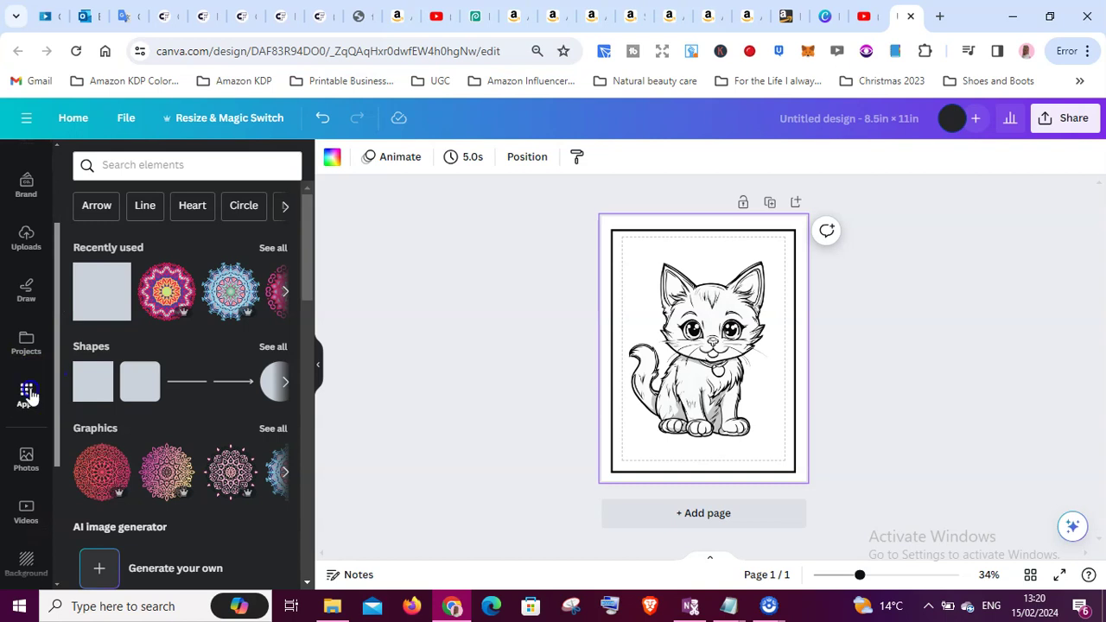
pyautogui.click(27, 393)
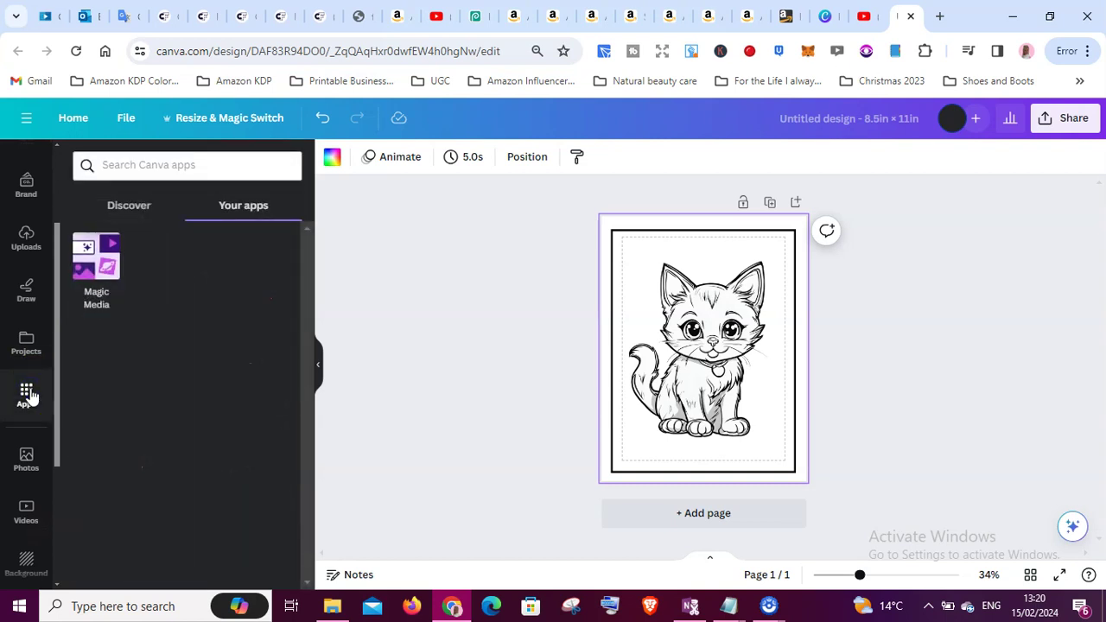
pyautogui.click(109, 243)
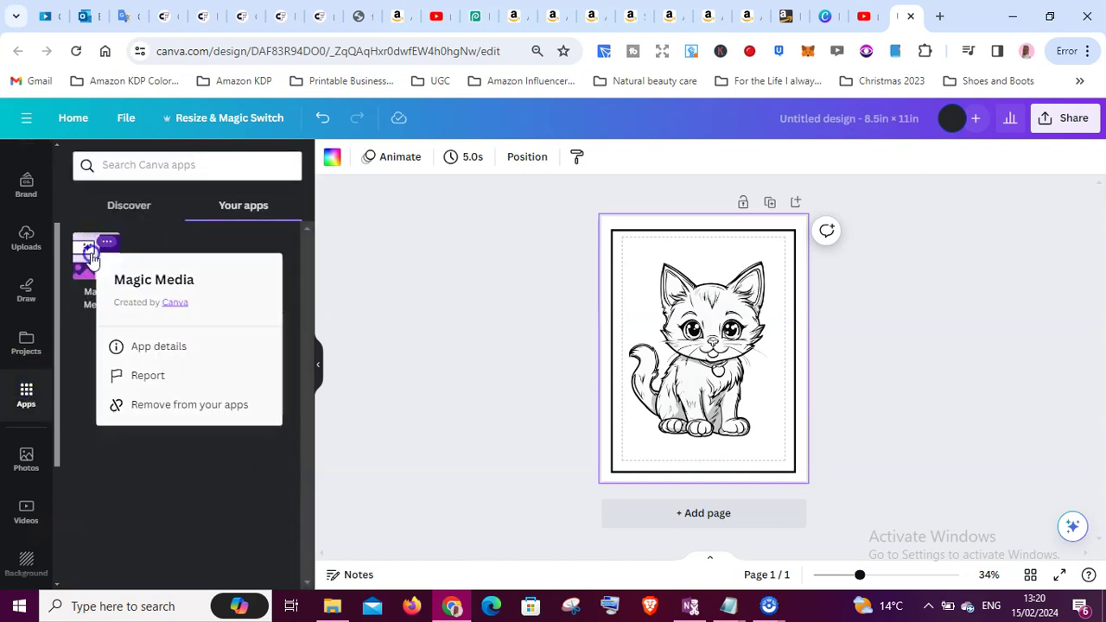
pyautogui.click(91, 257)
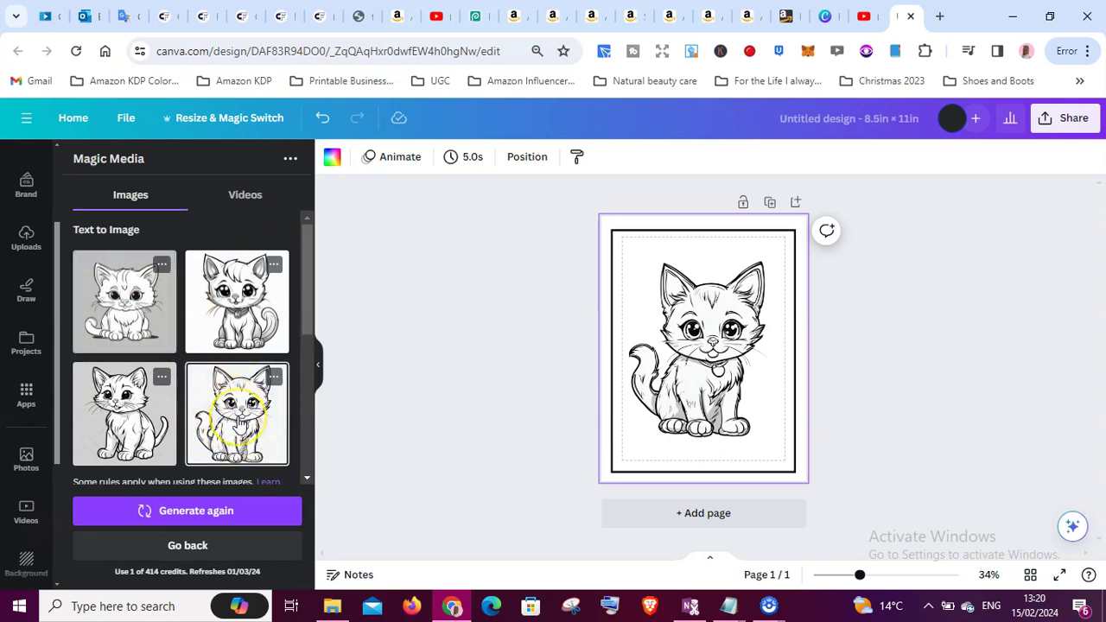
pyautogui.click(273, 379)
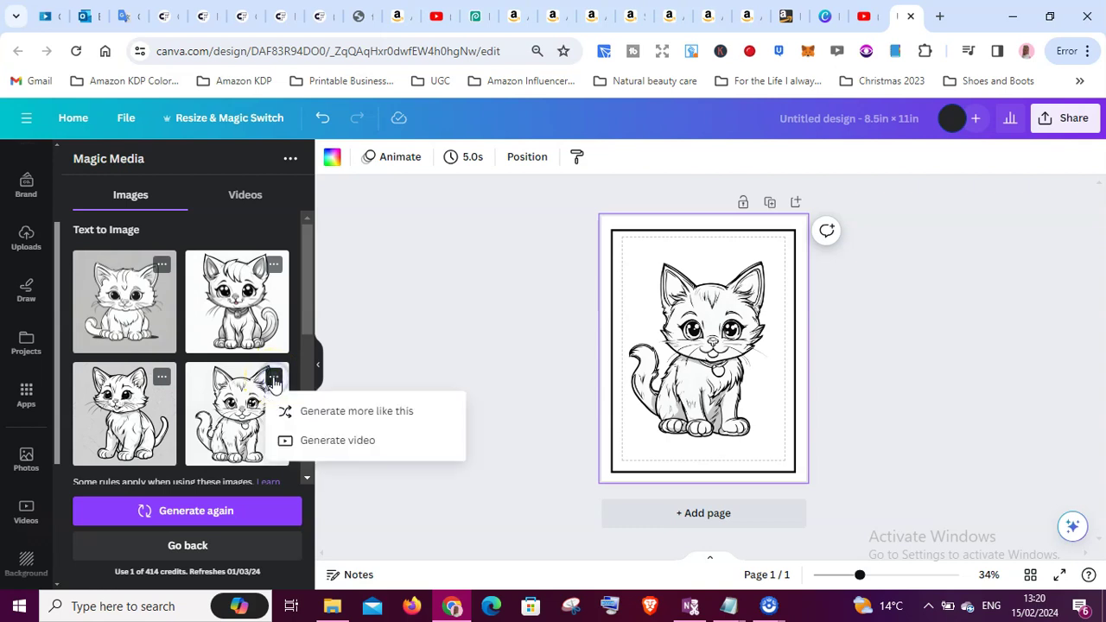
pyautogui.click(342, 414)
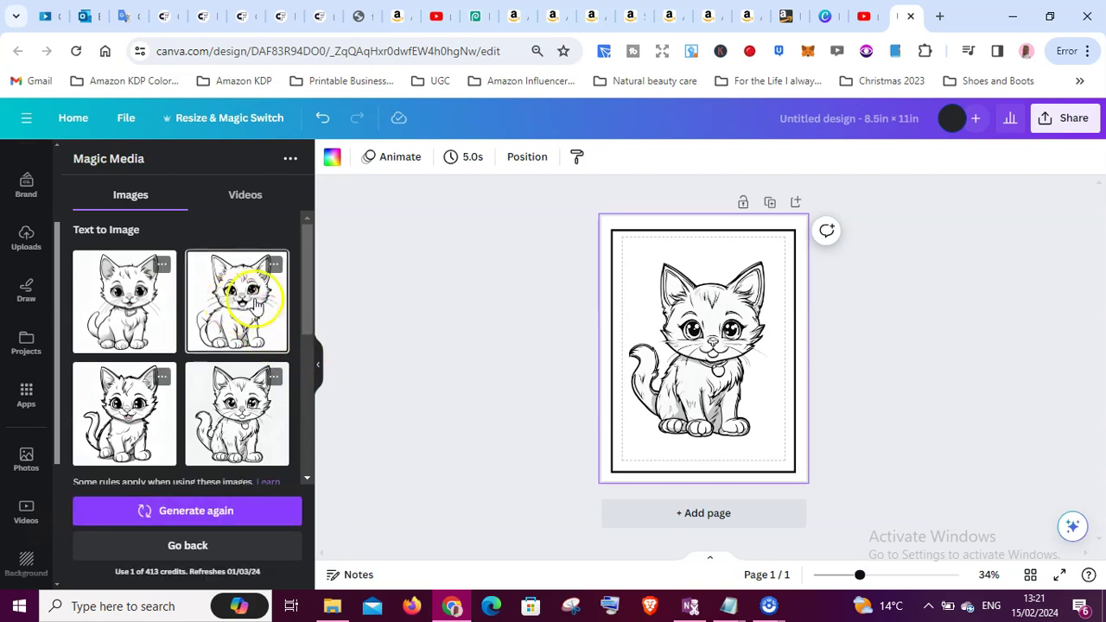
pyautogui.click(796, 202)
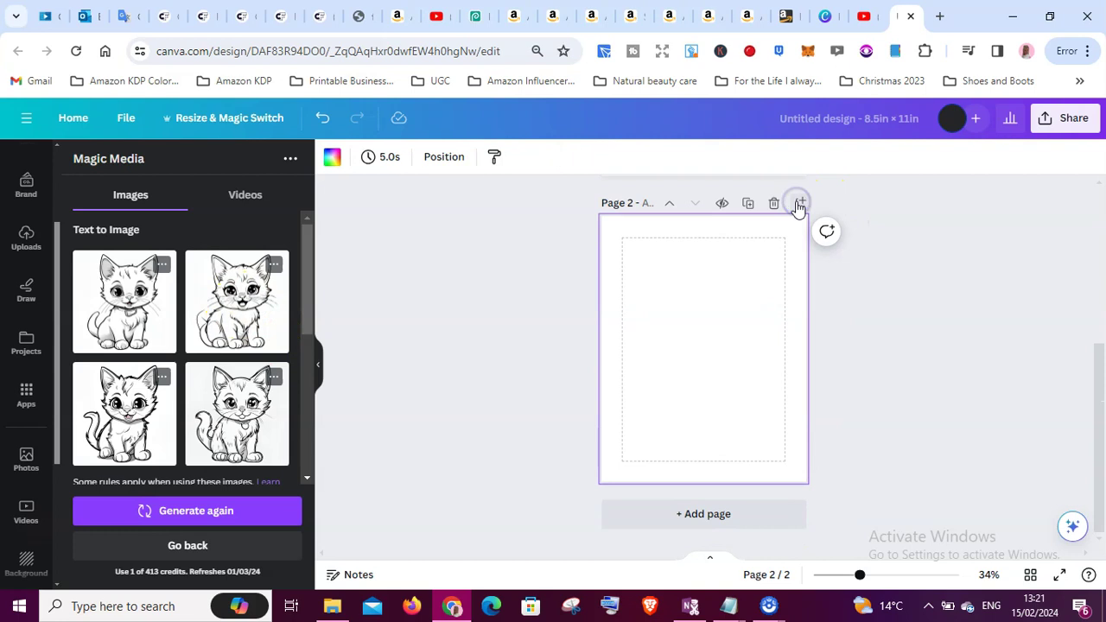
pyautogui.click(242, 317)
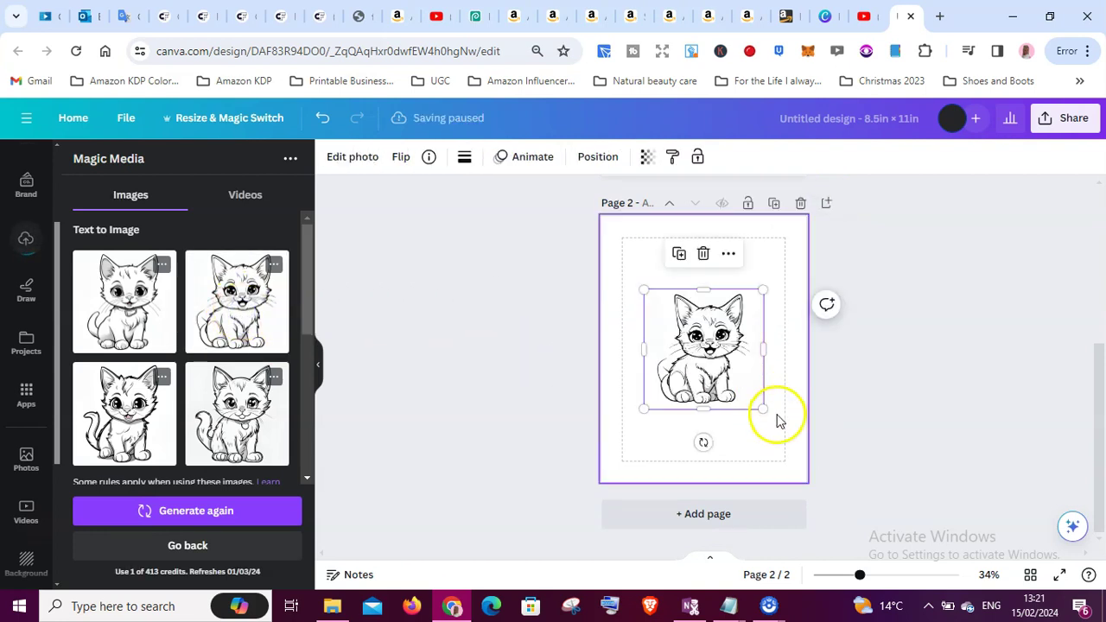
pyautogui.moveTo(762, 406); pyautogui.dragTo(780, 423)
pyautogui.click(801, 202)
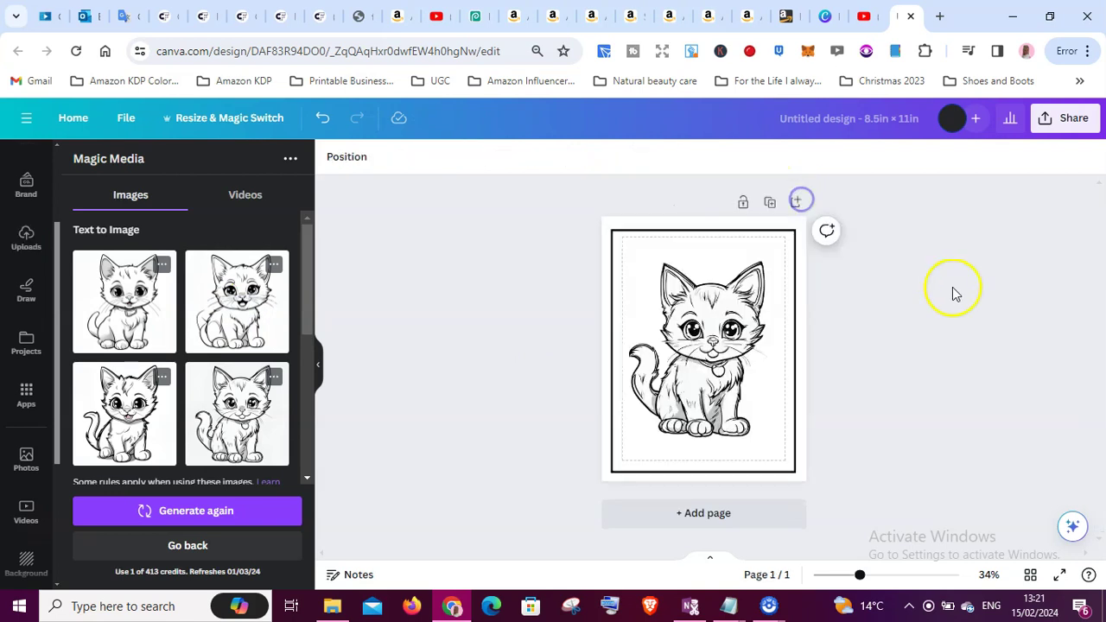
# Step: Duplicate the framed kitten page and replace the copy's kitten with the second generated image
pyautogui.click(769, 204)
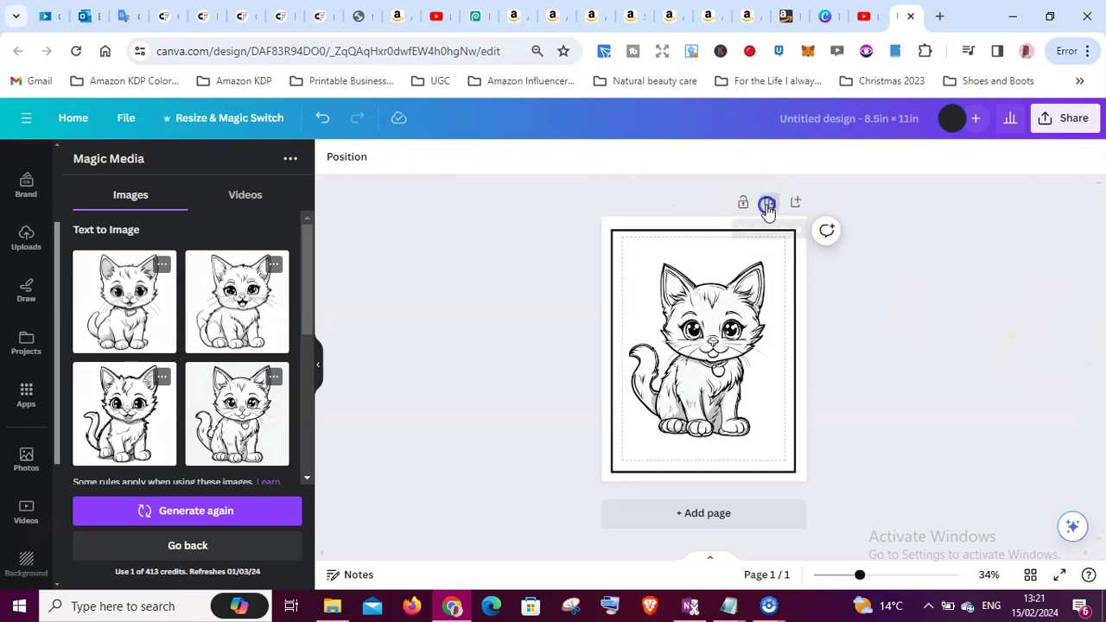
pyautogui.click(700, 311)
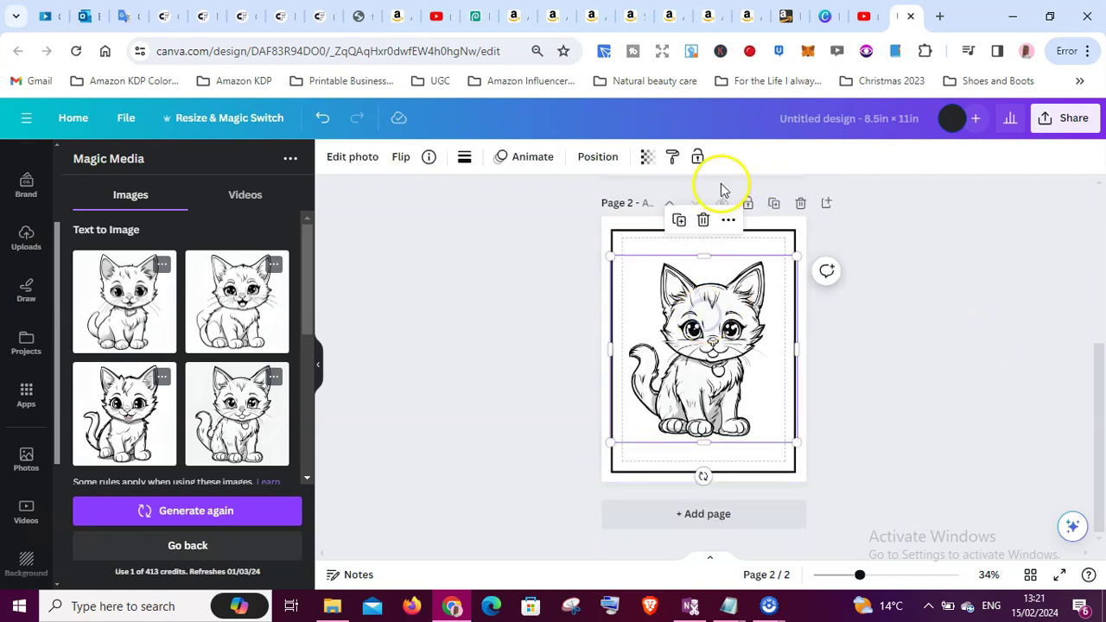
pyautogui.click(703, 221)
pyautogui.click(236, 292)
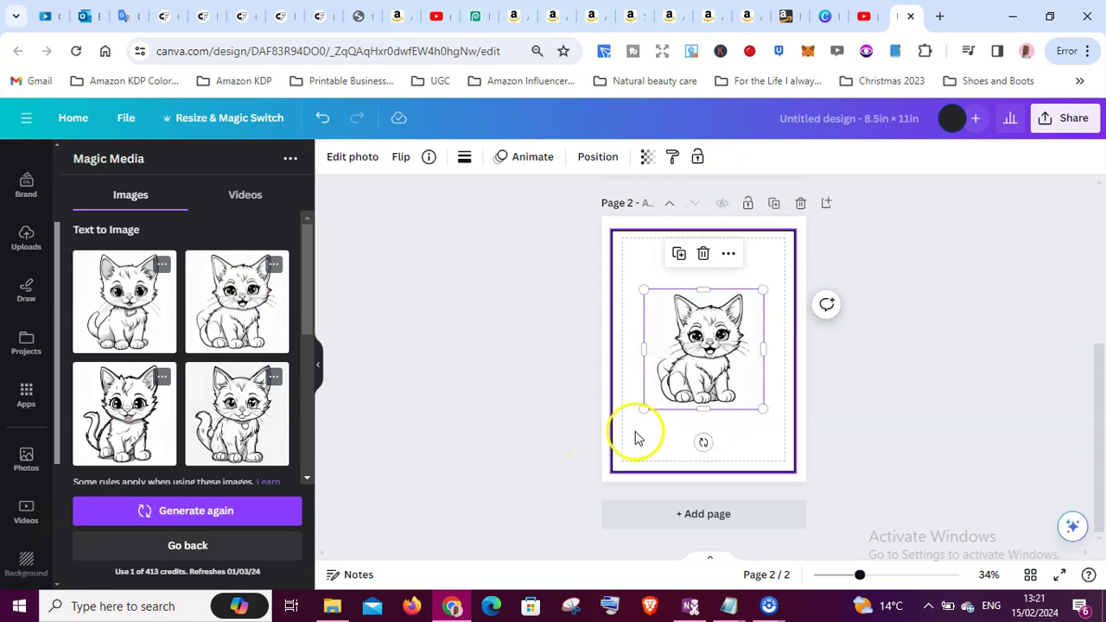
# Step: Enlarge the new kitten image on page 2 to slightly beyond the border's width and centre it on the page
pyautogui.moveTo(644, 288); pyautogui.dragTo(615, 244)
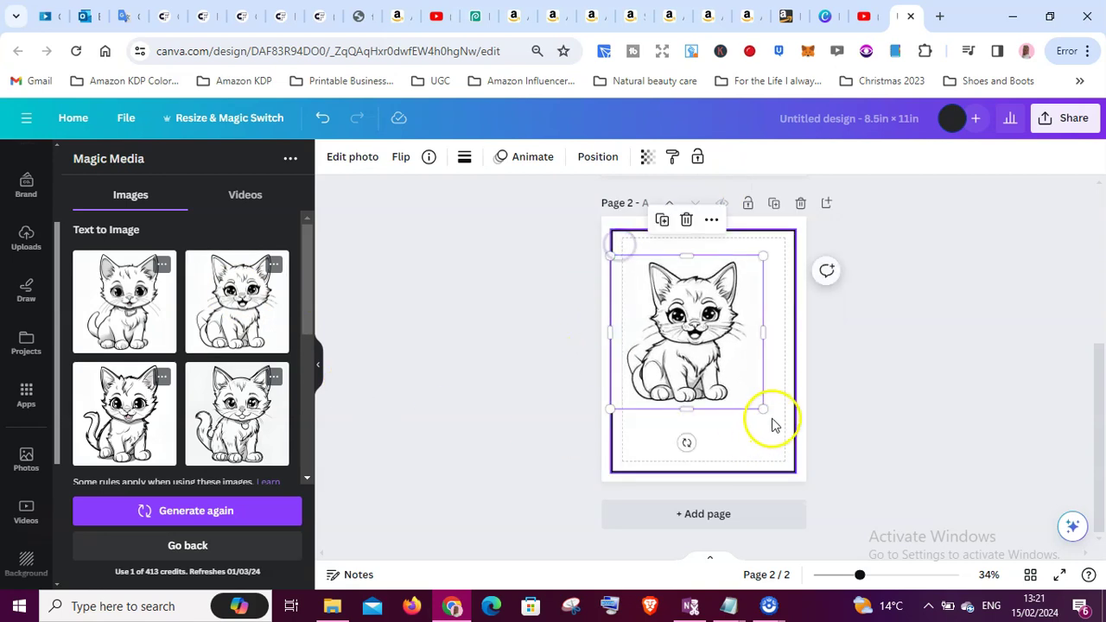
pyautogui.moveTo(760, 405); pyautogui.dragTo(794, 442)
pyautogui.click(738, 375)
pyautogui.moveTo(738, 374)
pyautogui.mouseDown()
pyautogui.moveTo(718, 365)
pyautogui.moveTo(733, 372)
pyautogui.mouseUp()
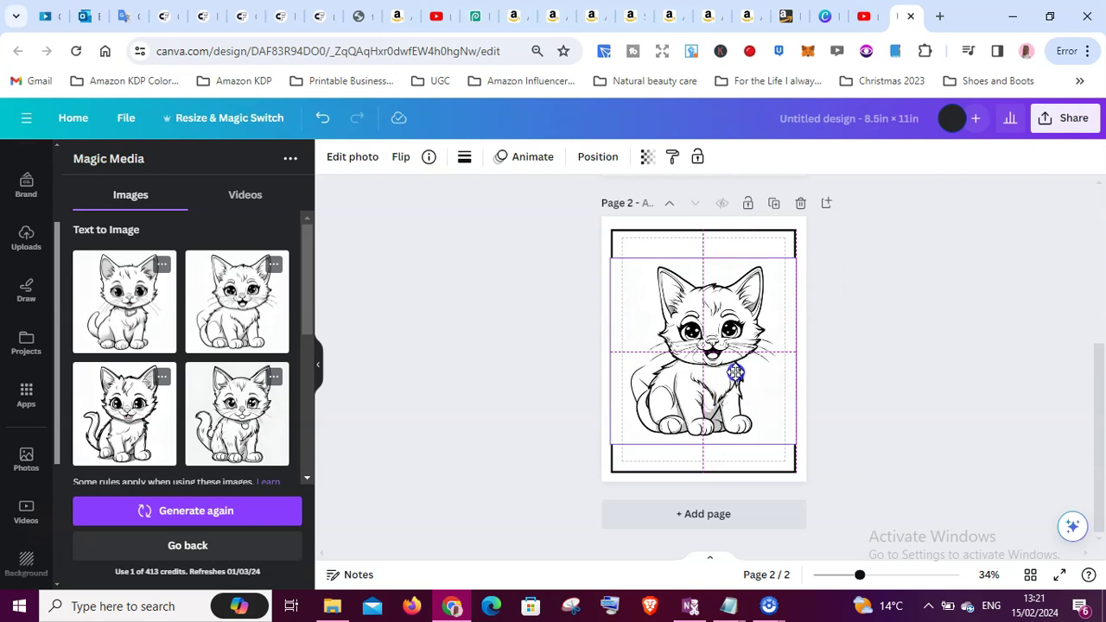
pyautogui.moveTo(735, 372); pyautogui.dragTo(731, 370)
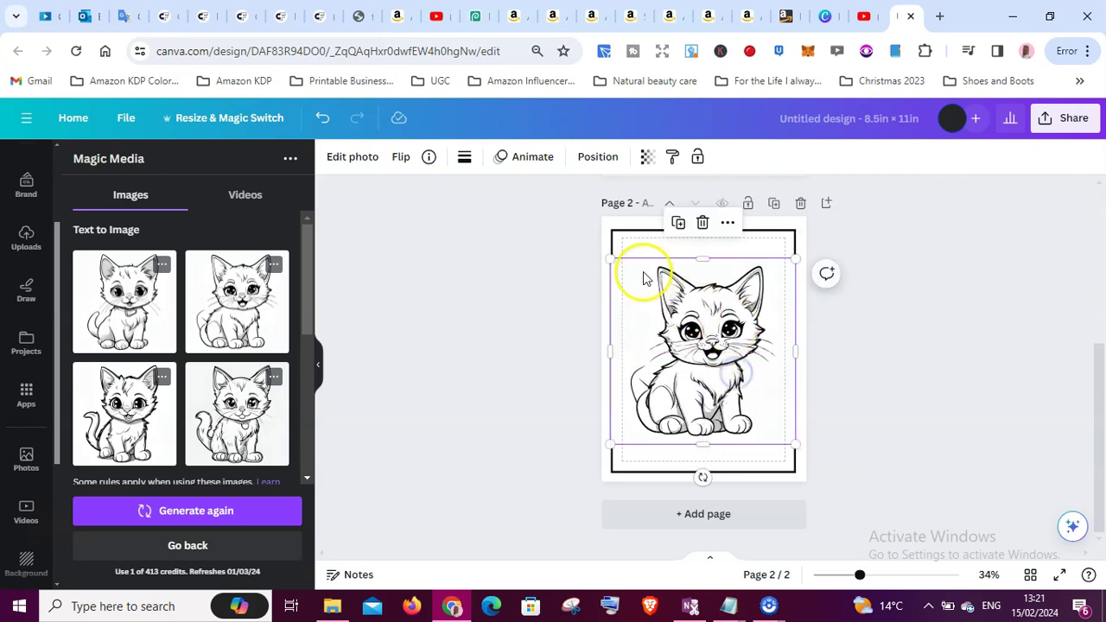
pyautogui.moveTo(612, 261); pyautogui.dragTo(605, 254)
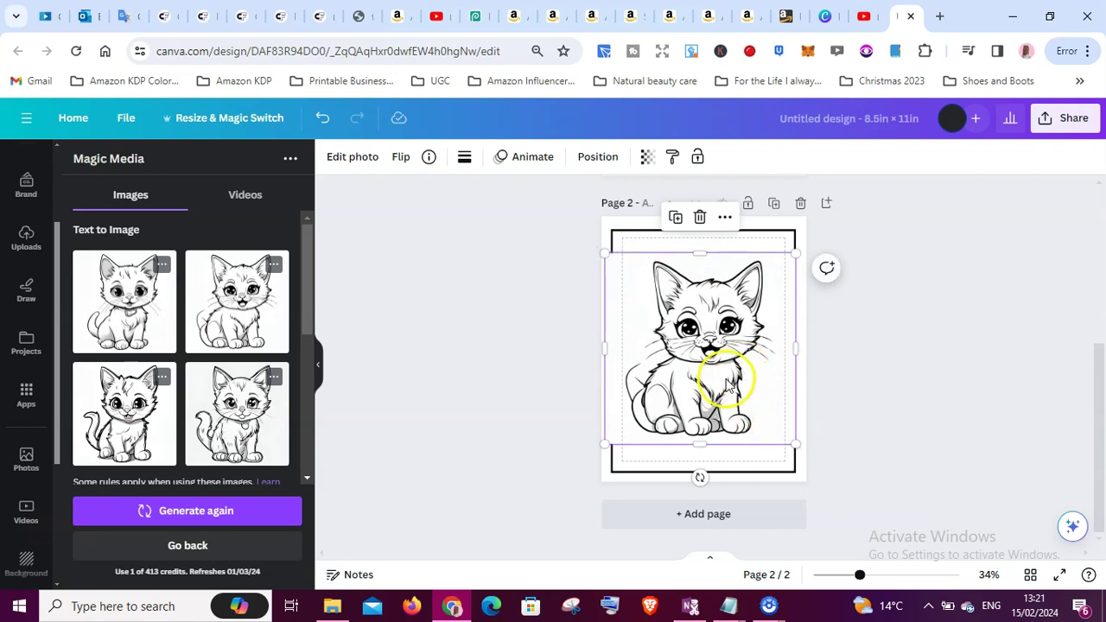
pyautogui.moveTo(731, 383); pyautogui.dragTo(731, 384)
pyautogui.click(948, 381)
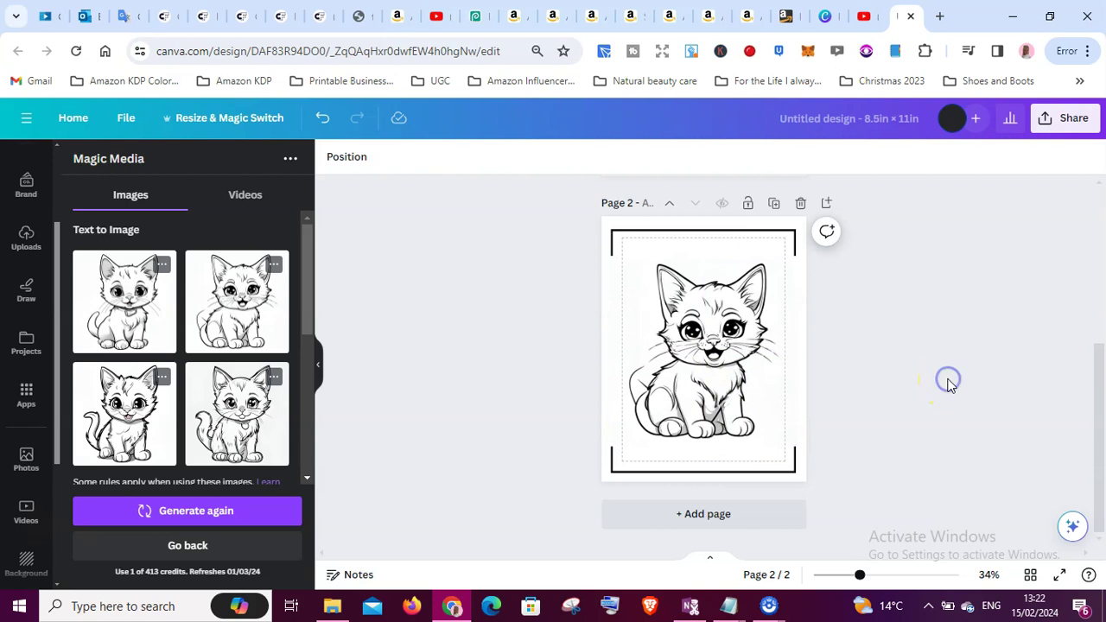
# Step: Shrink the page 2 kitten image to fit just inside the border frame and centre it again
pyautogui.click(748, 344)
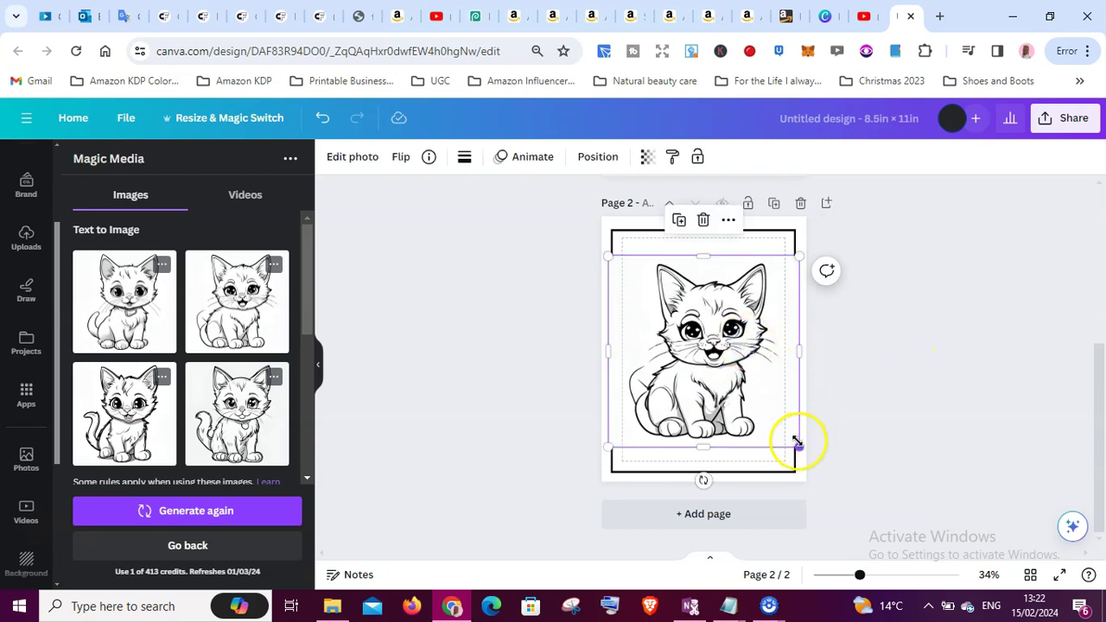
pyautogui.moveTo(797, 443); pyautogui.dragTo(777, 432)
pyautogui.moveTo(729, 390); pyautogui.dragTo(734, 383)
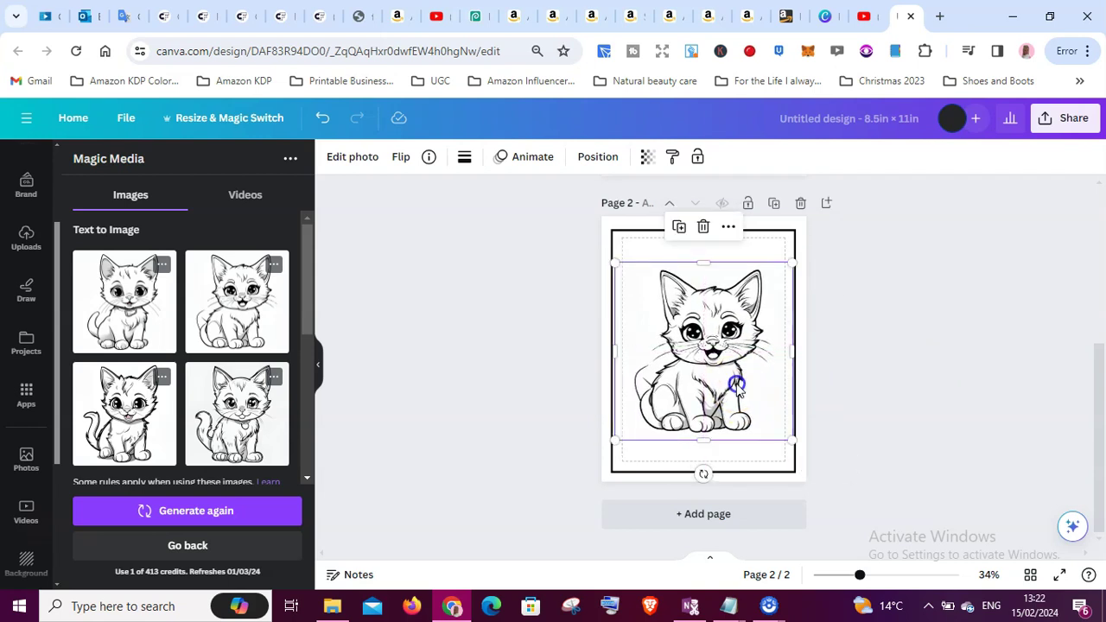
pyautogui.click(968, 365)
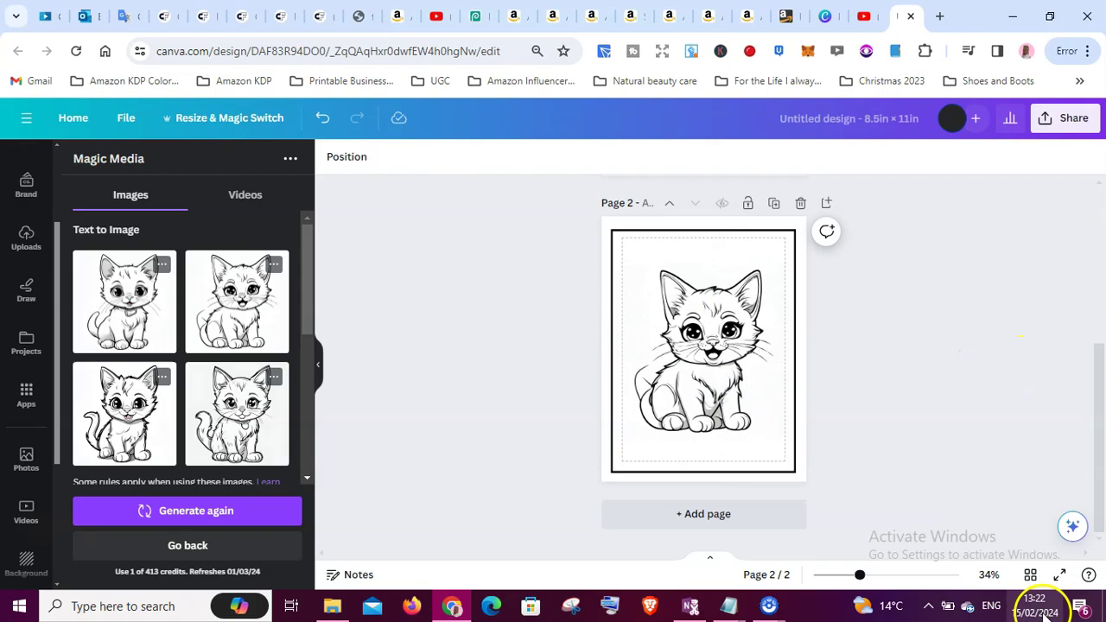
# Step: Preview both framed kitten pages in full screen to compare their layouts, and return to the editor
pyautogui.click(1060, 575)
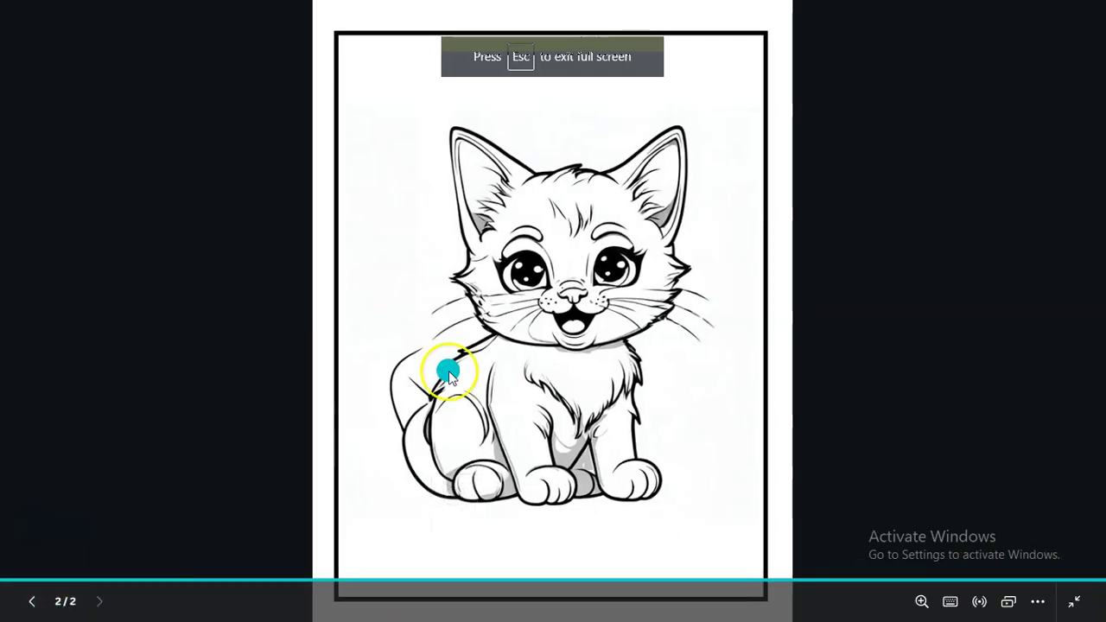
pyautogui.click(31, 602)
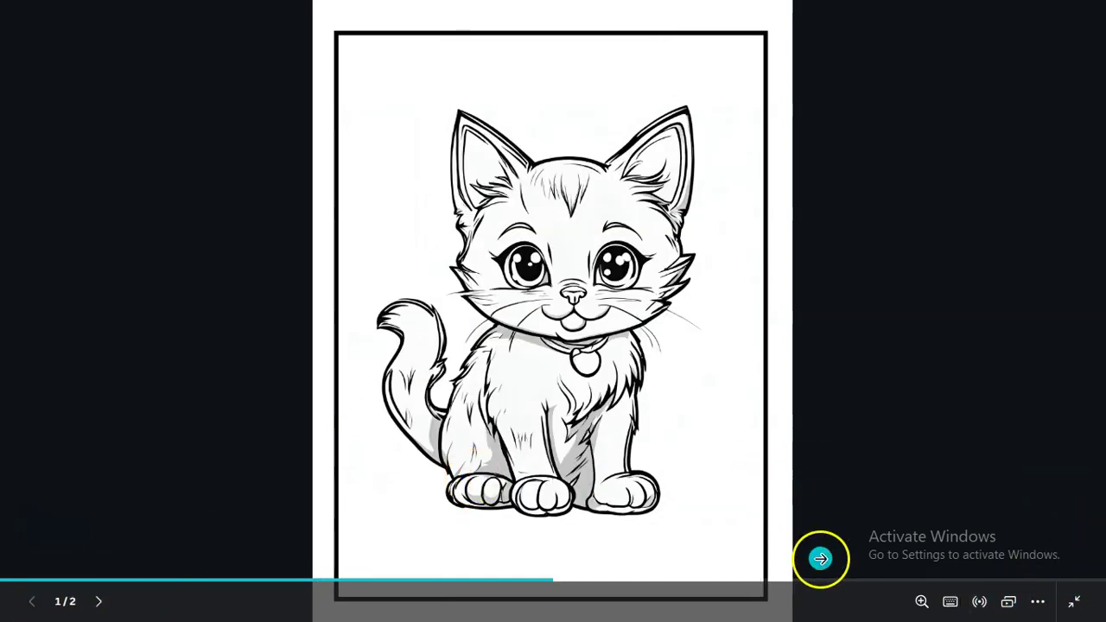
pyautogui.click(98, 601)
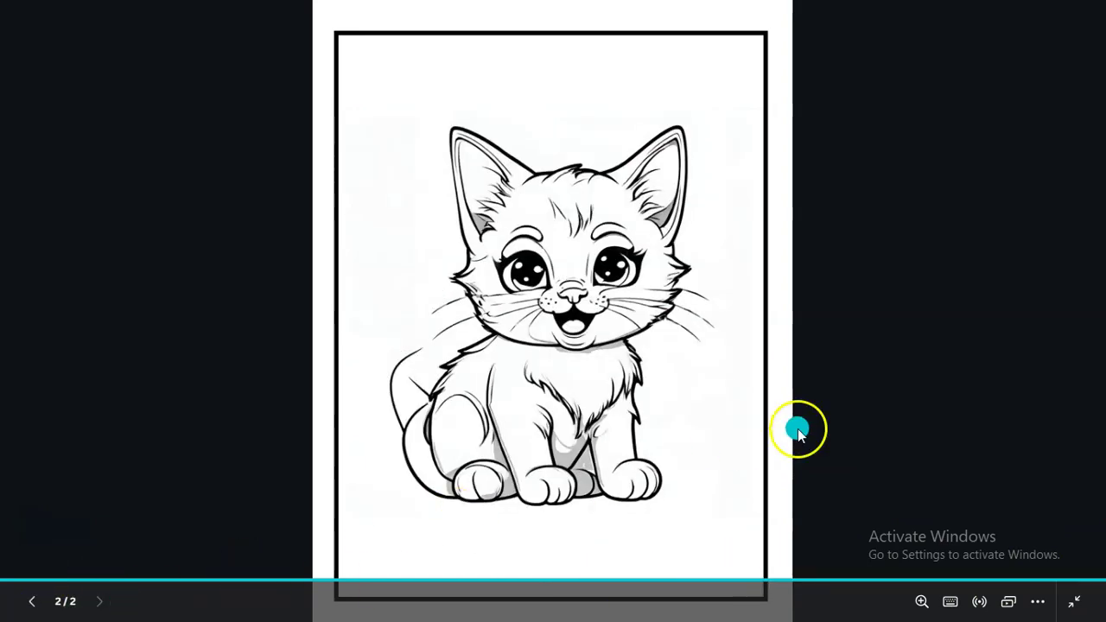
pyautogui.click(1075, 602)
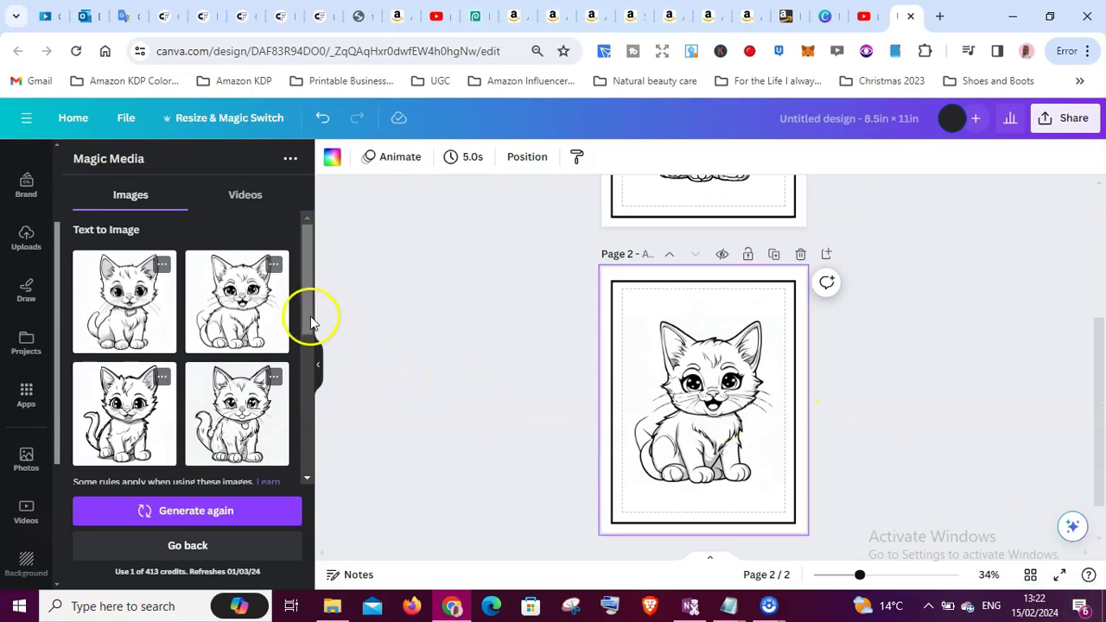
# Step: Shorten the Magic Media prompt to "outlined cartoon cute happy kitten"
pyautogui.moveTo(307, 315); pyautogui.dragTo(308, 402)
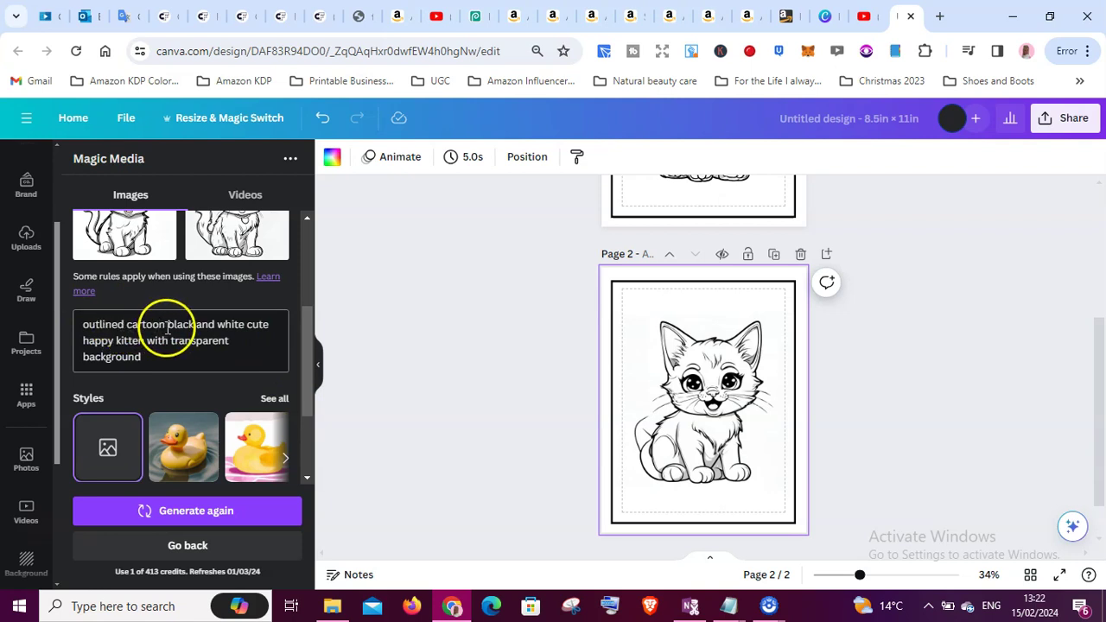
pyautogui.press('Delete')
pyautogui.press('Delete')
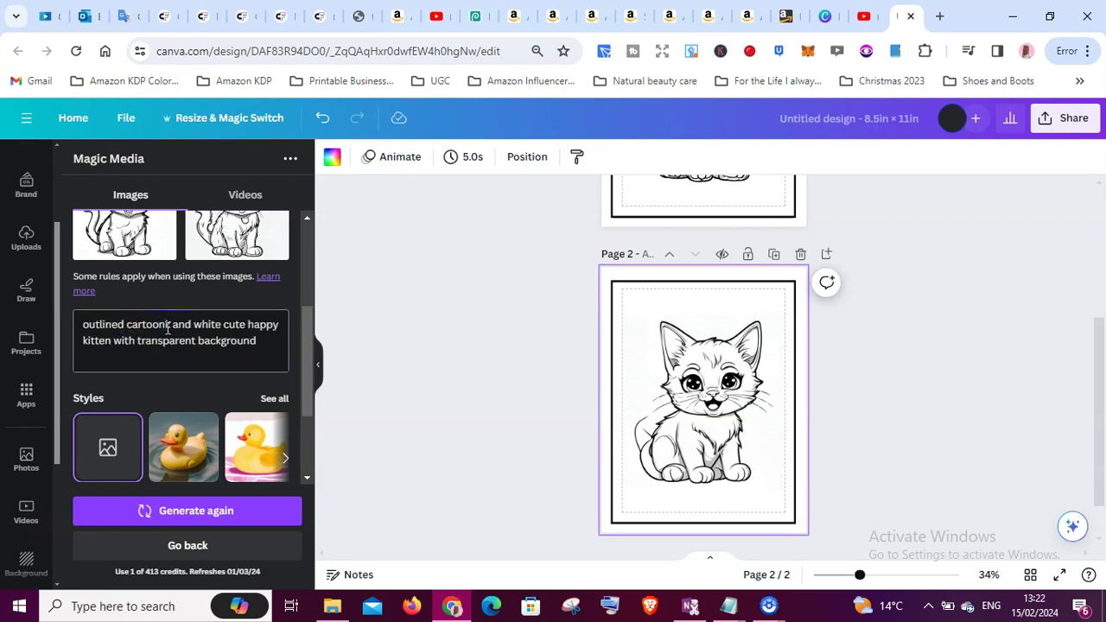
pyautogui.press('Delete')
pyautogui.press('Delete')
pyautogui.press('Delete')
pyautogui.press('Delete')
pyautogui.press('Delete')
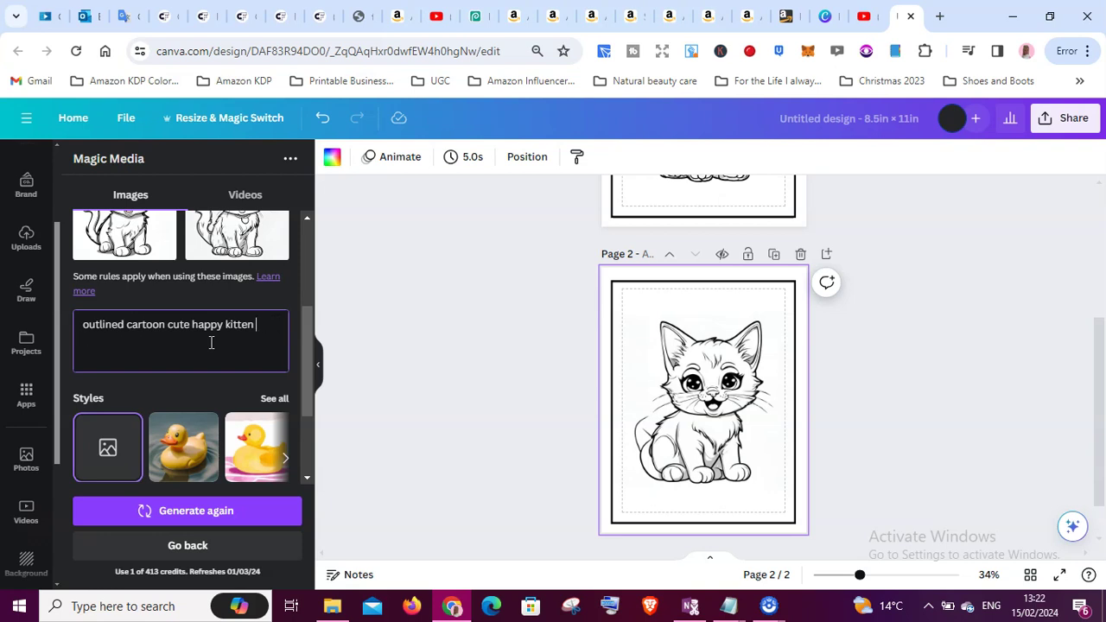
# Step: Choose the Dreamy style from the full style list and generate a new set of kitten images
pyautogui.click(303, 327)
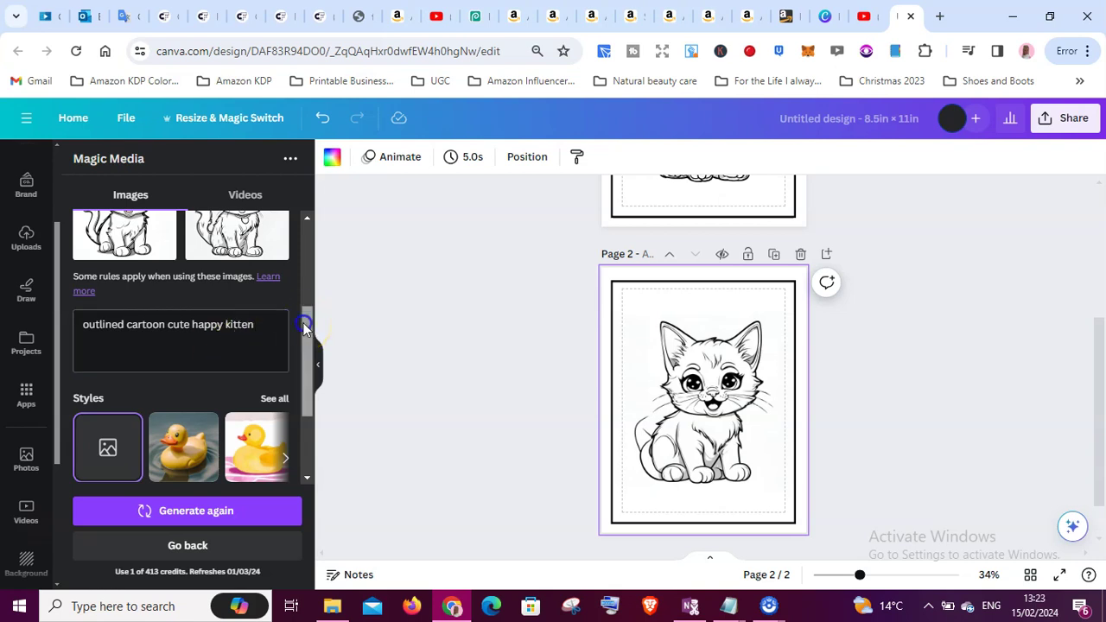
pyautogui.moveTo(303, 327); pyautogui.dragTo(304, 381)
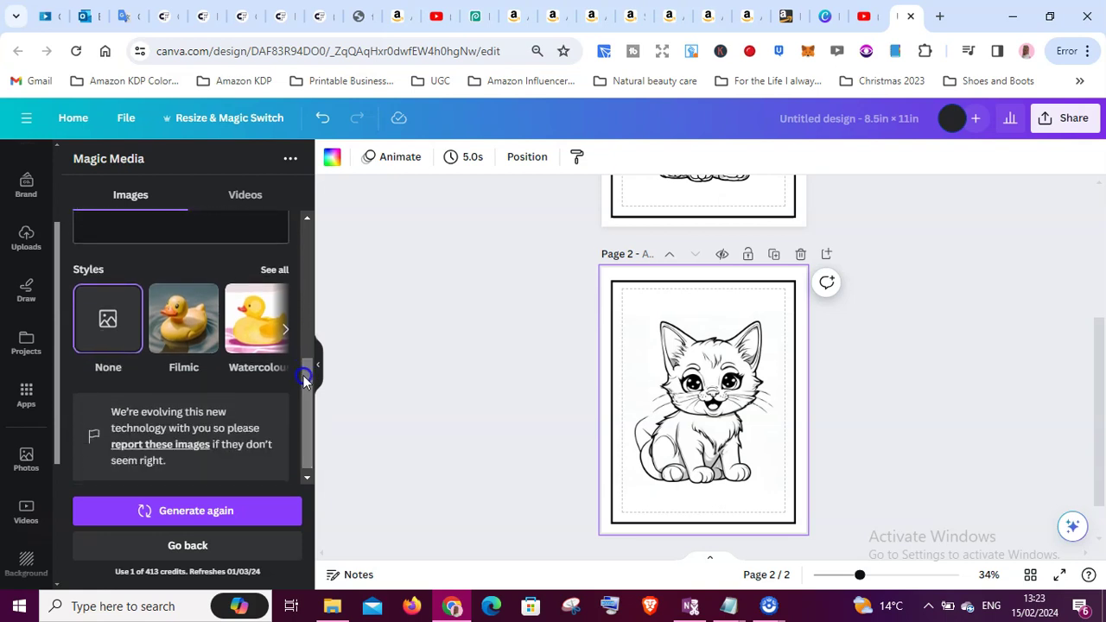
pyautogui.click(274, 269)
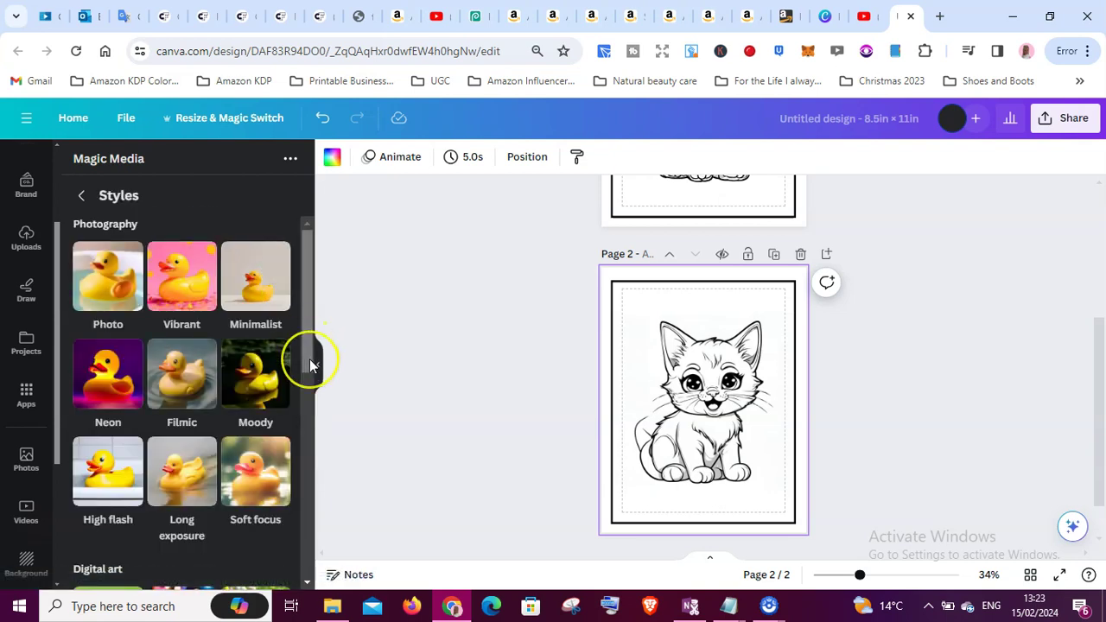
pyautogui.moveTo(310, 364); pyautogui.dragTo(304, 515)
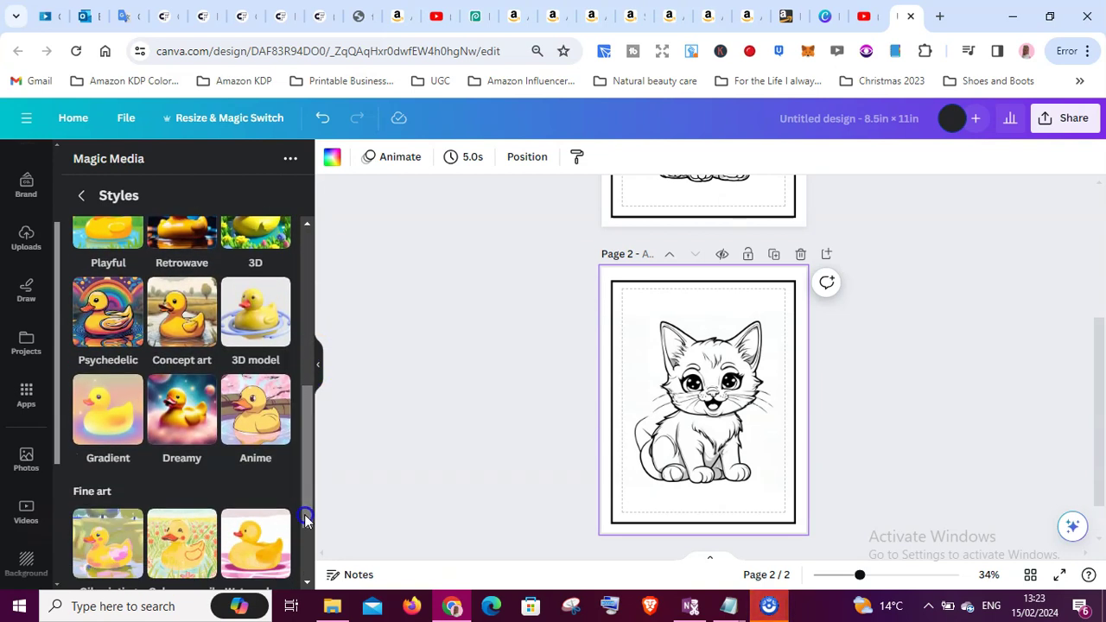
pyautogui.click(180, 419)
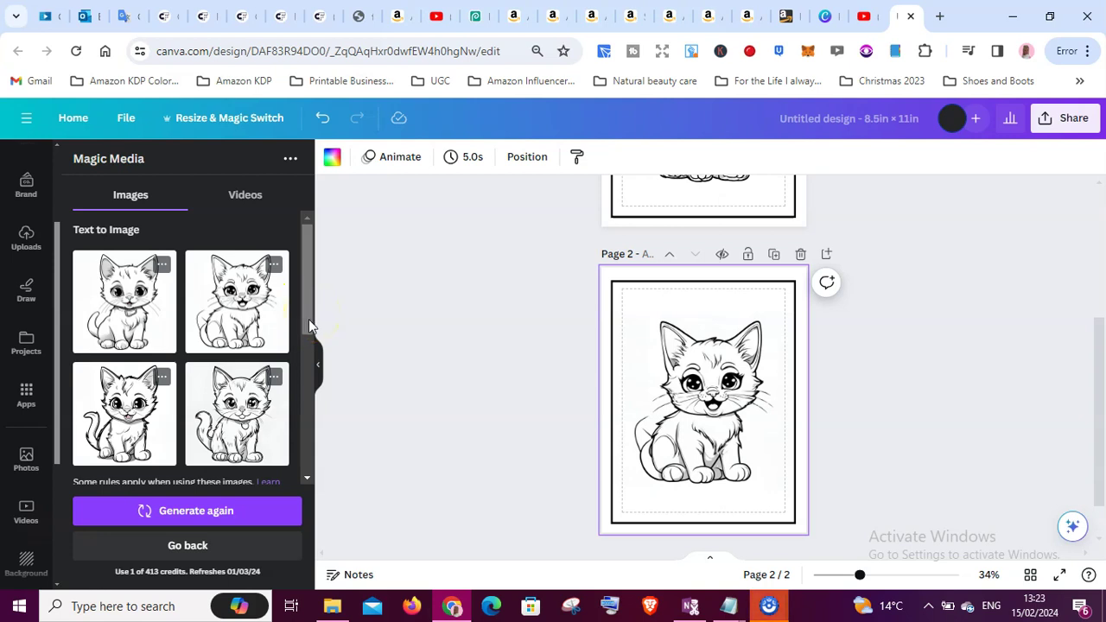
pyautogui.moveTo(306, 319); pyautogui.dragTo(299, 381)
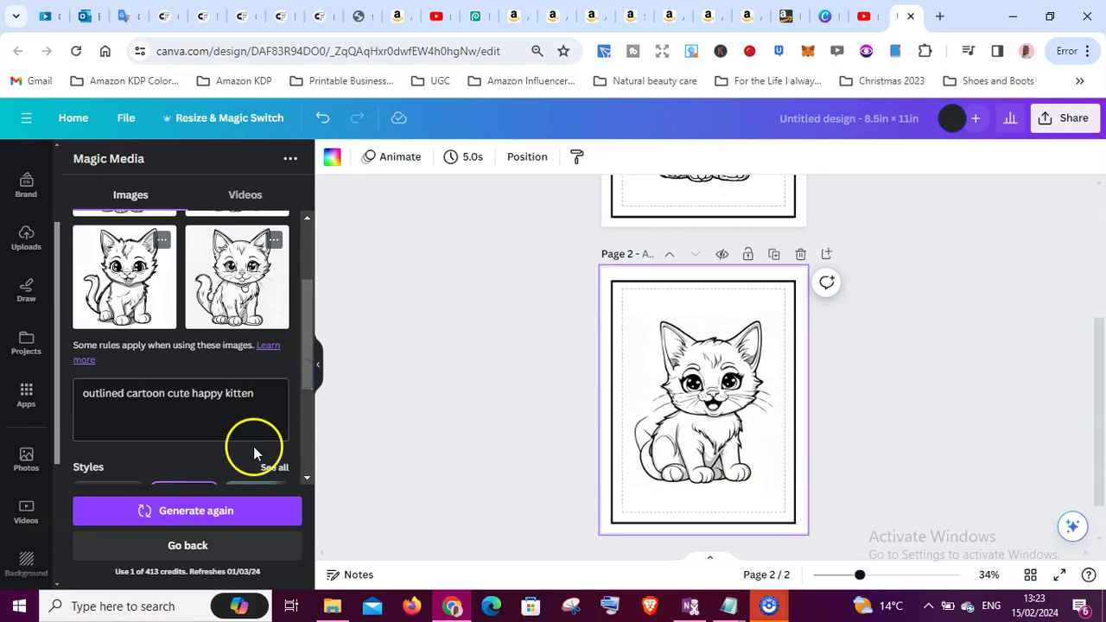
pyautogui.click(197, 511)
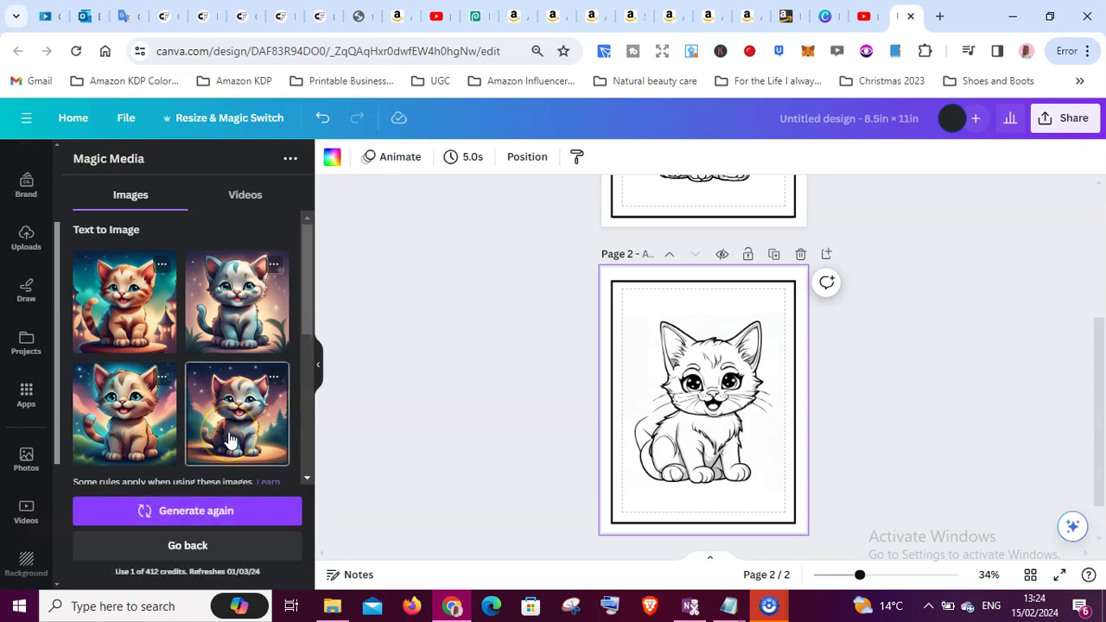
pyautogui.click(200, 418)
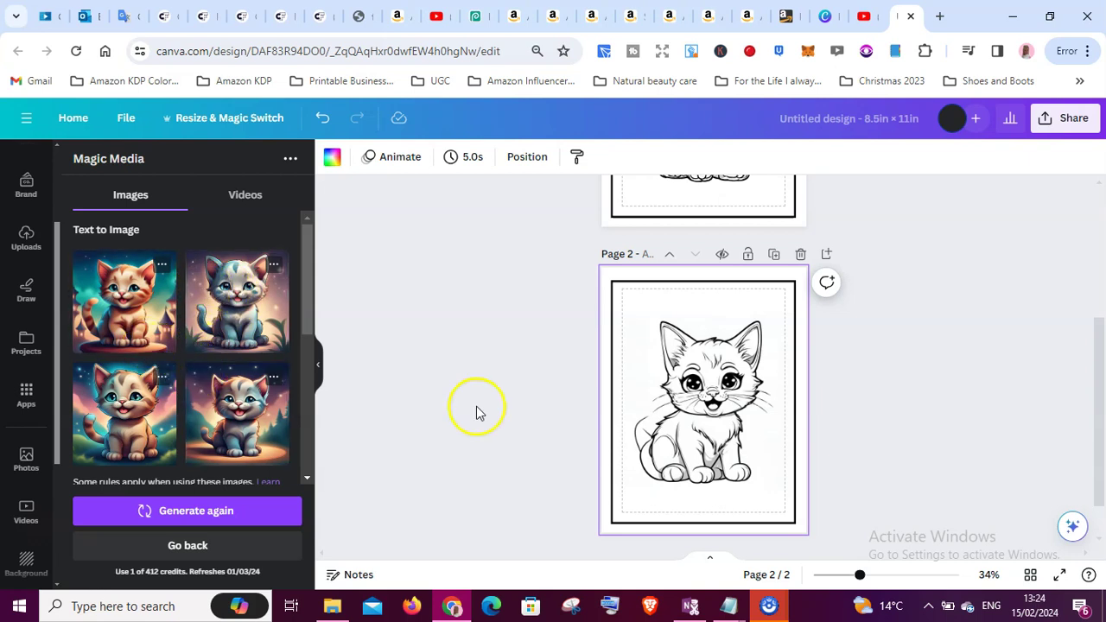
# Step: Add a blank third page and insert the first coloured kitten image, enlarged to cover the whole page
pyautogui.click(828, 253)
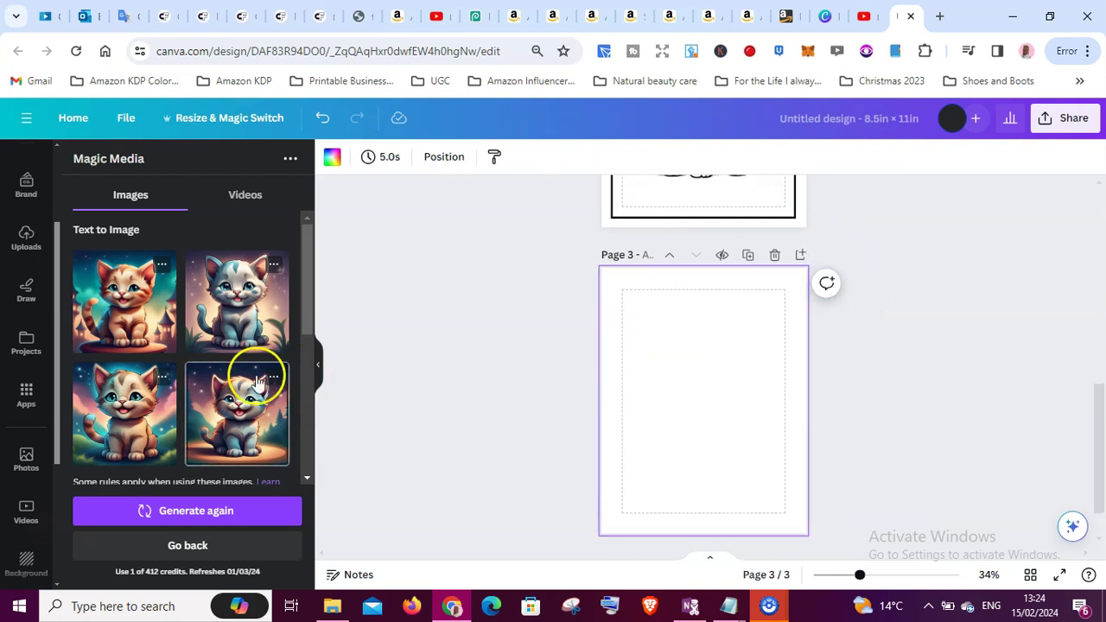
pyautogui.click(121, 326)
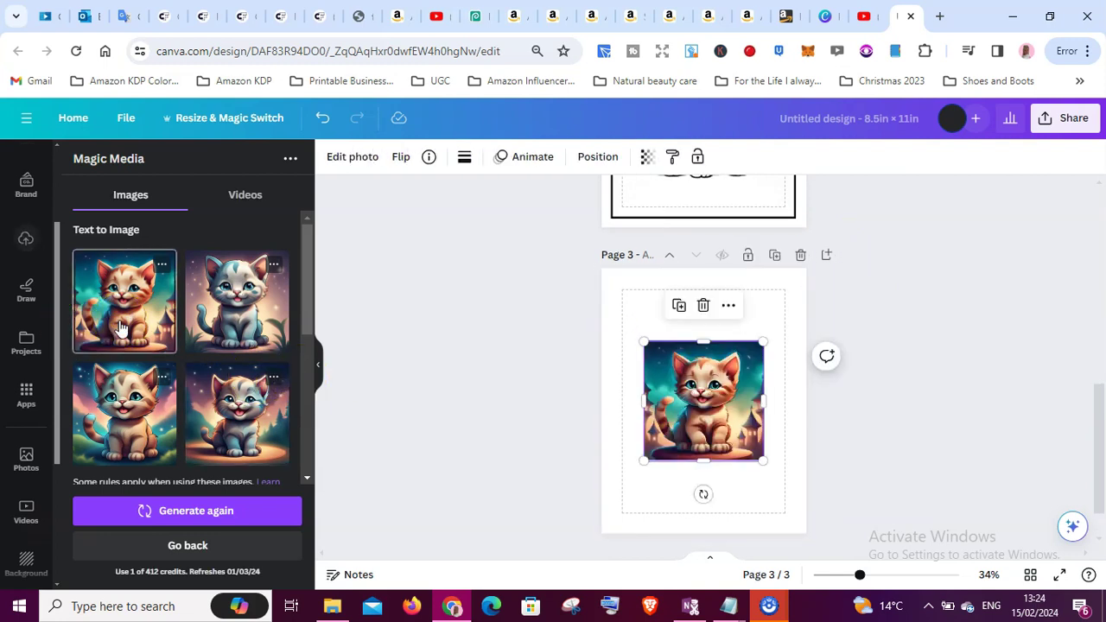
pyautogui.moveTo(680, 374); pyautogui.dragTo(637, 299)
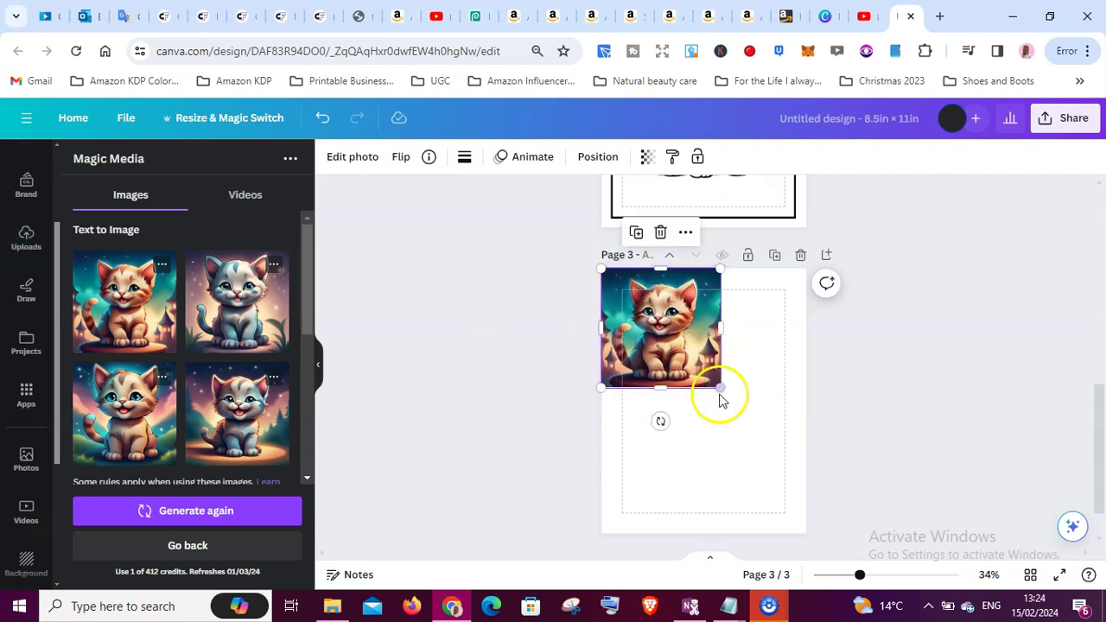
pyautogui.moveTo(721, 387); pyautogui.dragTo(772, 501)
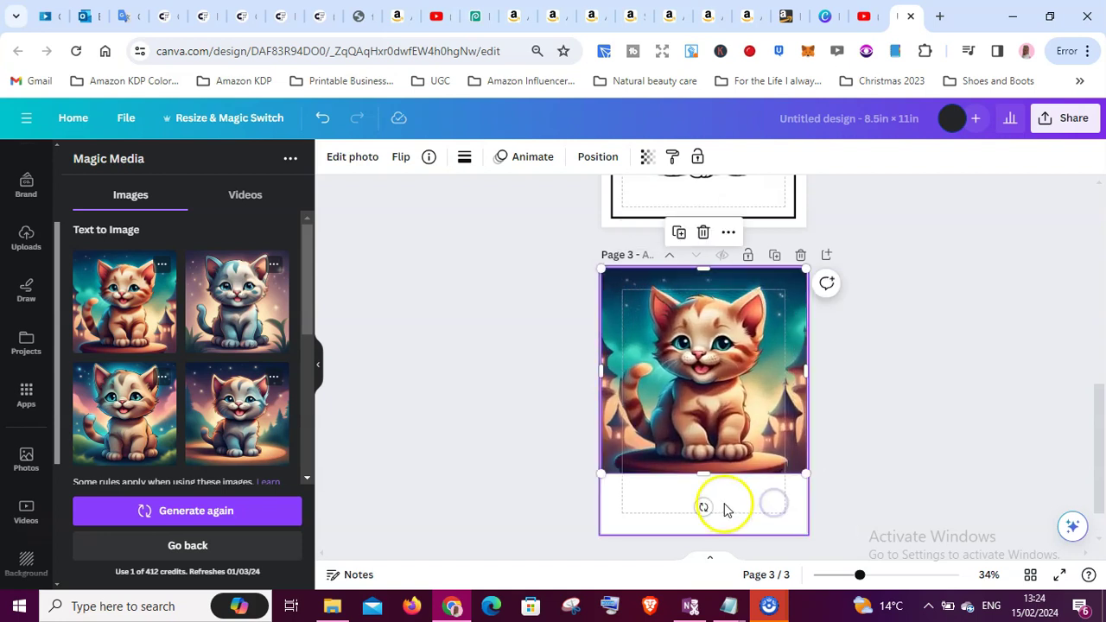
pyautogui.moveTo(704, 474); pyautogui.dragTo(704, 532)
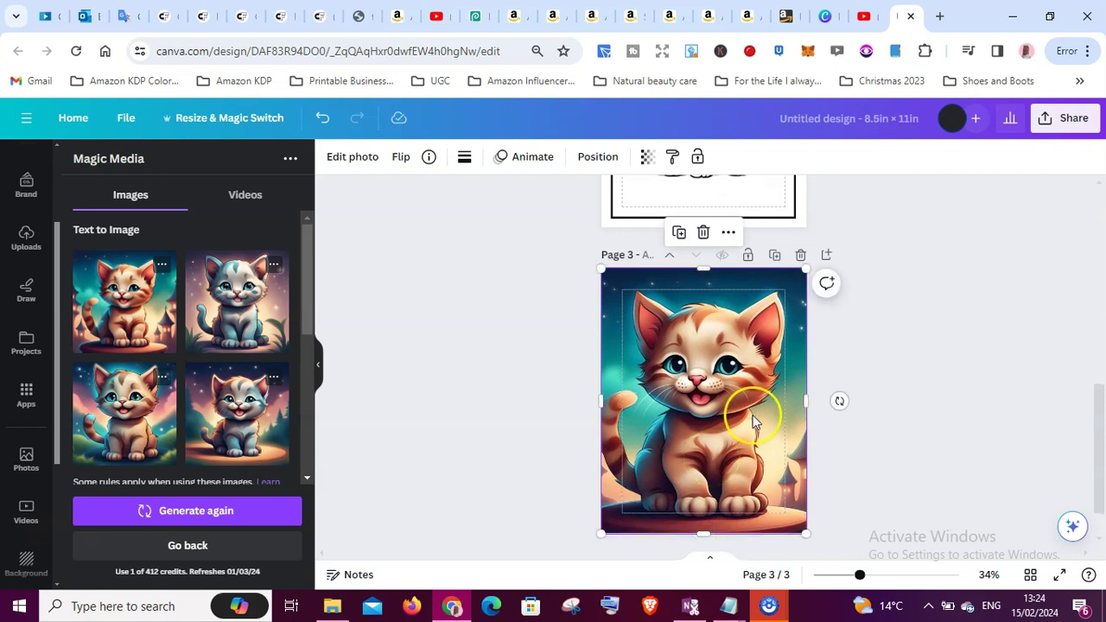
# Step: Add a blank fourth page and insert the third coloured kitten image, stretched to fill the whole page
pyautogui.click(825, 256)
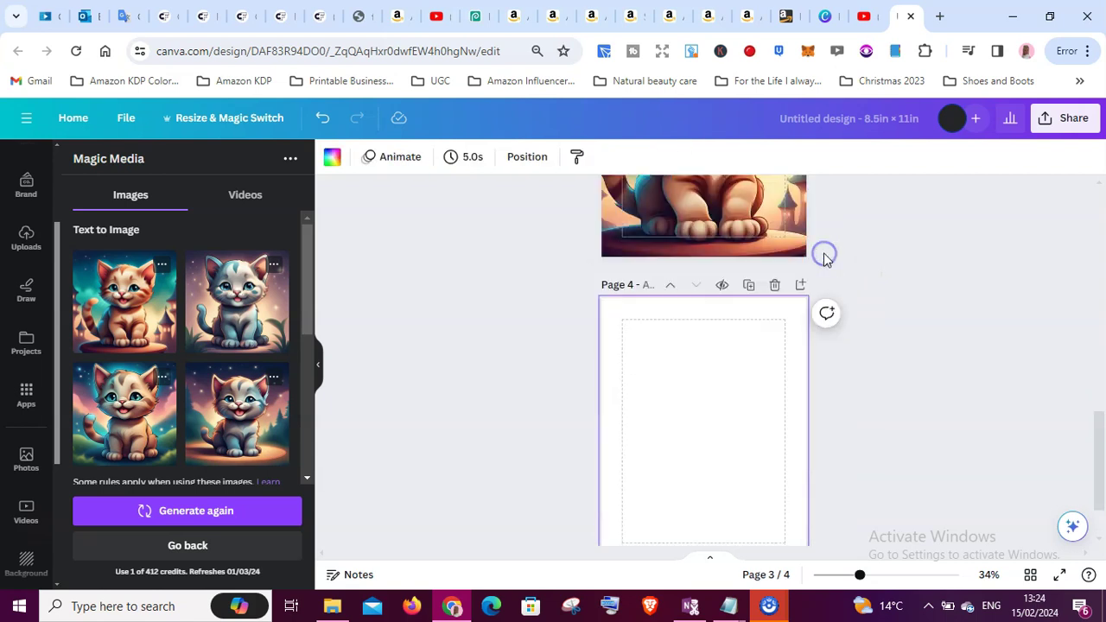
pyautogui.click(110, 421)
pyautogui.moveTo(677, 406); pyautogui.dragTo(638, 337)
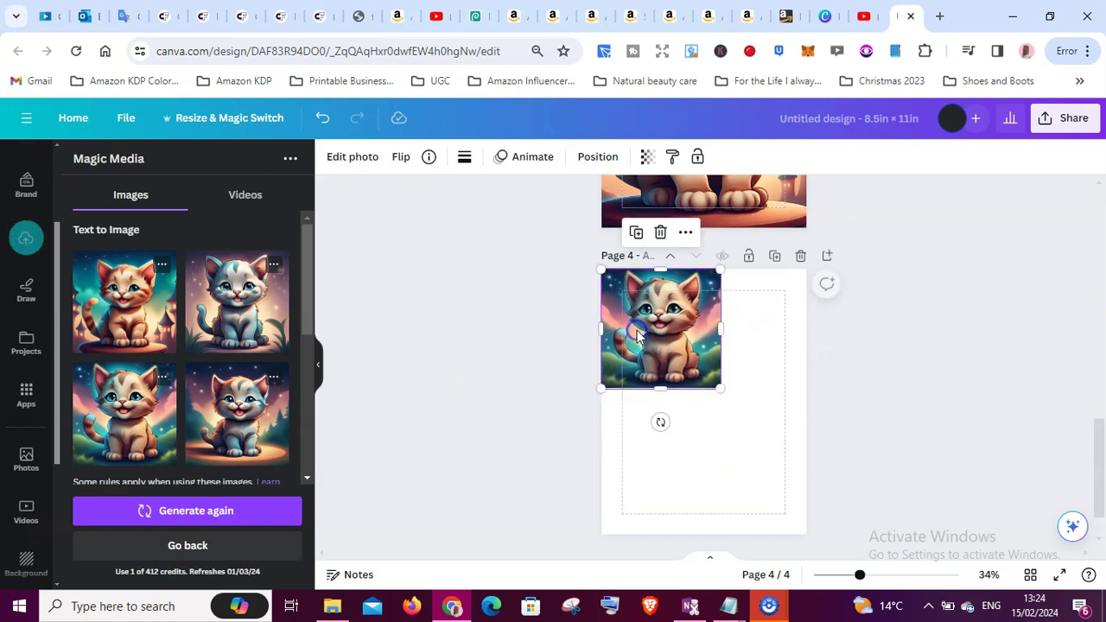
pyautogui.moveTo(719, 388); pyautogui.dragTo(761, 512)
pyautogui.moveTo(704, 474); pyautogui.dragTo(703, 534)
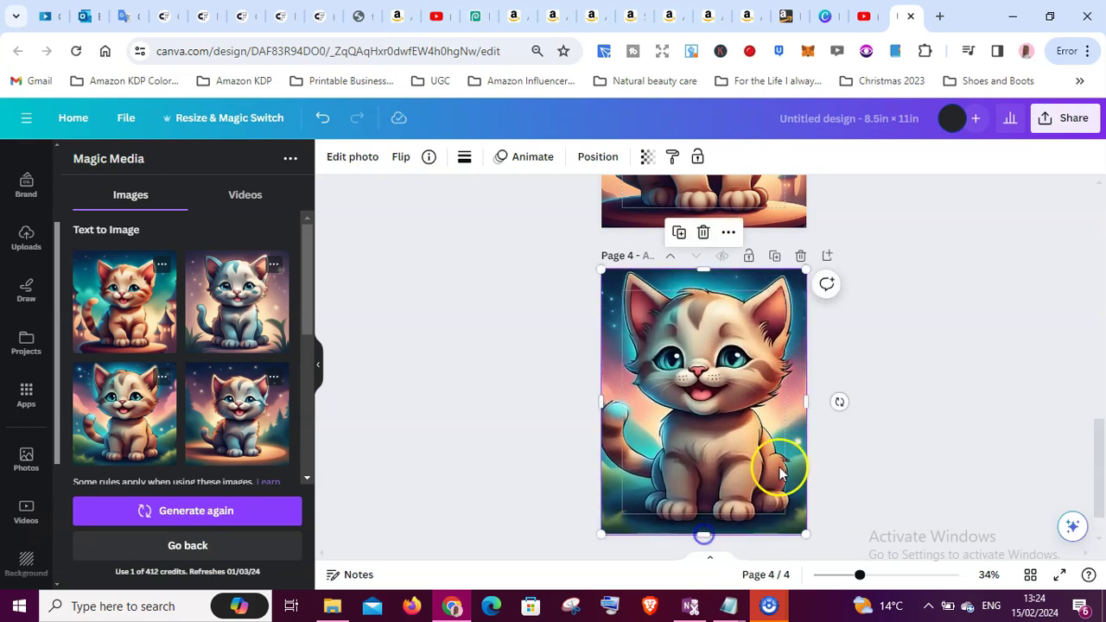
# Step: Preview the two coloured kitten pages in full screen, going from page 4 back to page 3
pyautogui.click(1061, 577)
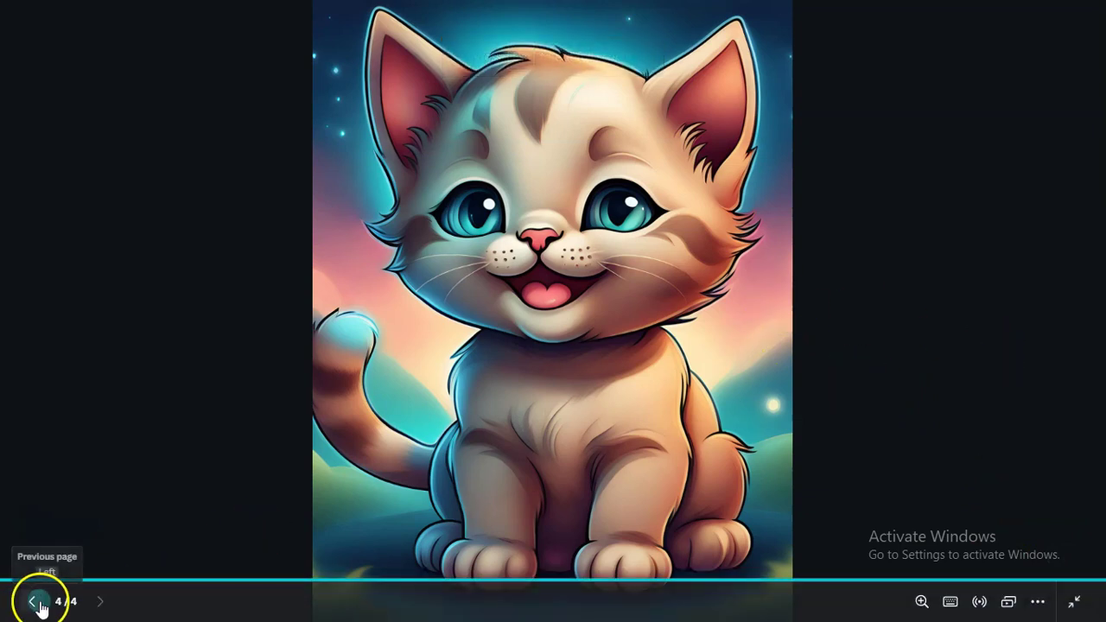
pyautogui.click(36, 603)
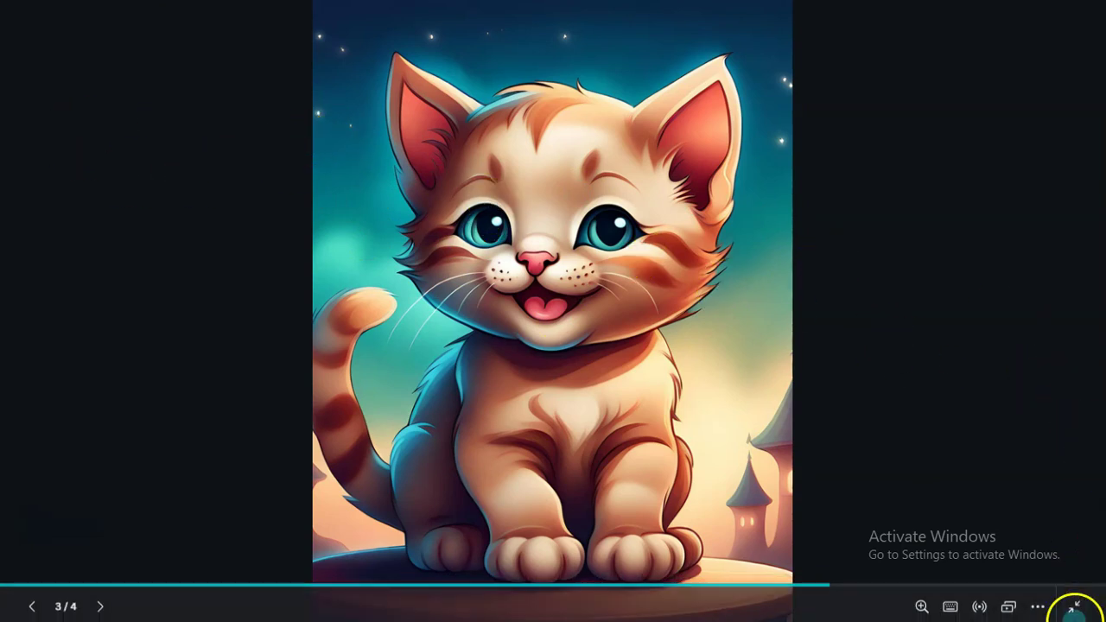
pyautogui.click(1075, 609)
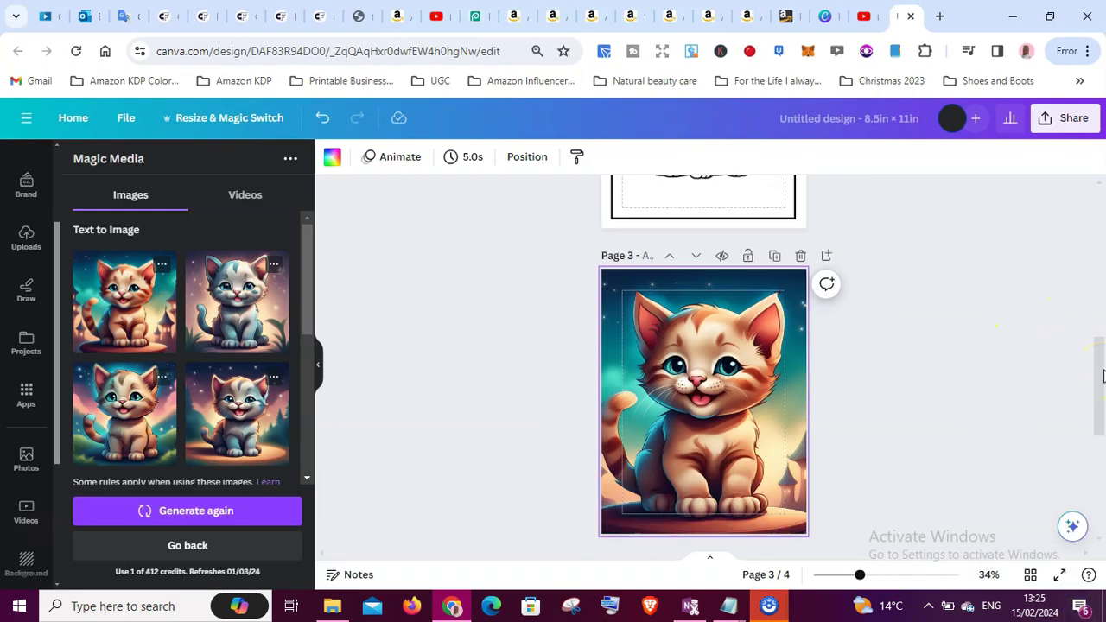
# Step: Erase the grey shading inside the right-hand ear of the page 2 kitten using Magic Eraser with a brush size of 5
pyautogui.moveTo(1102, 372); pyautogui.dragTo(1096, 317)
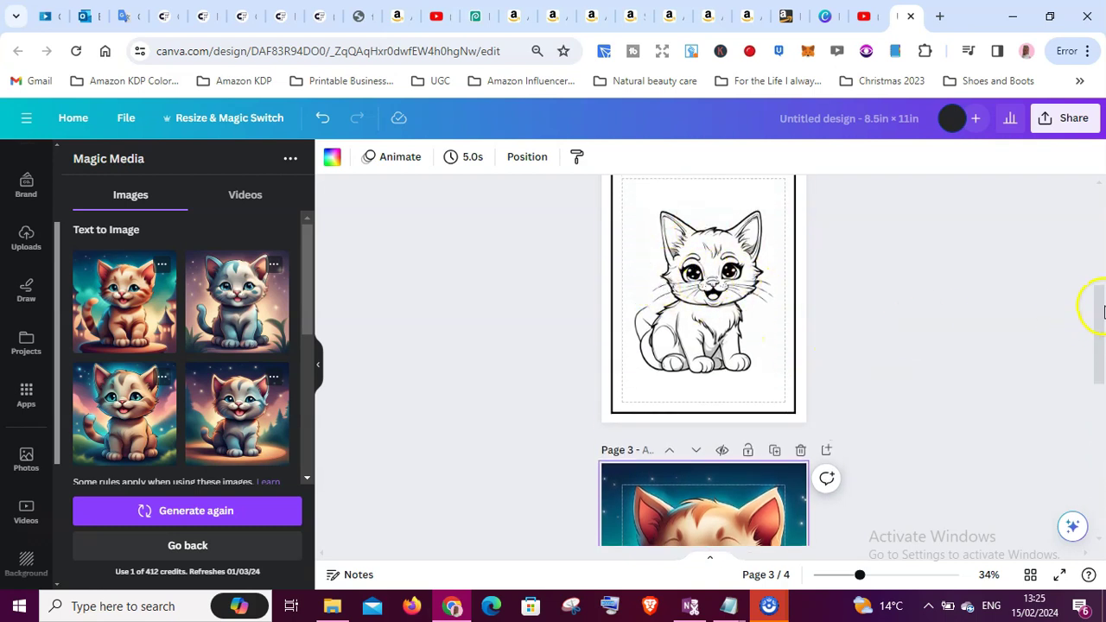
pyautogui.moveTo(1102, 306); pyautogui.dragTo(1100, 275)
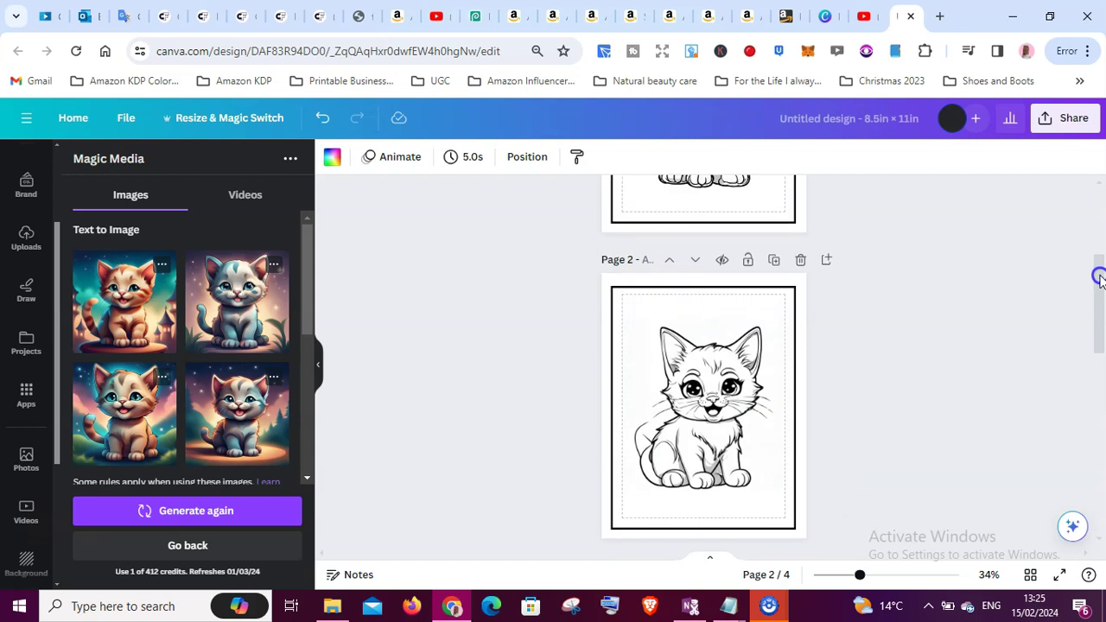
pyautogui.click(722, 428)
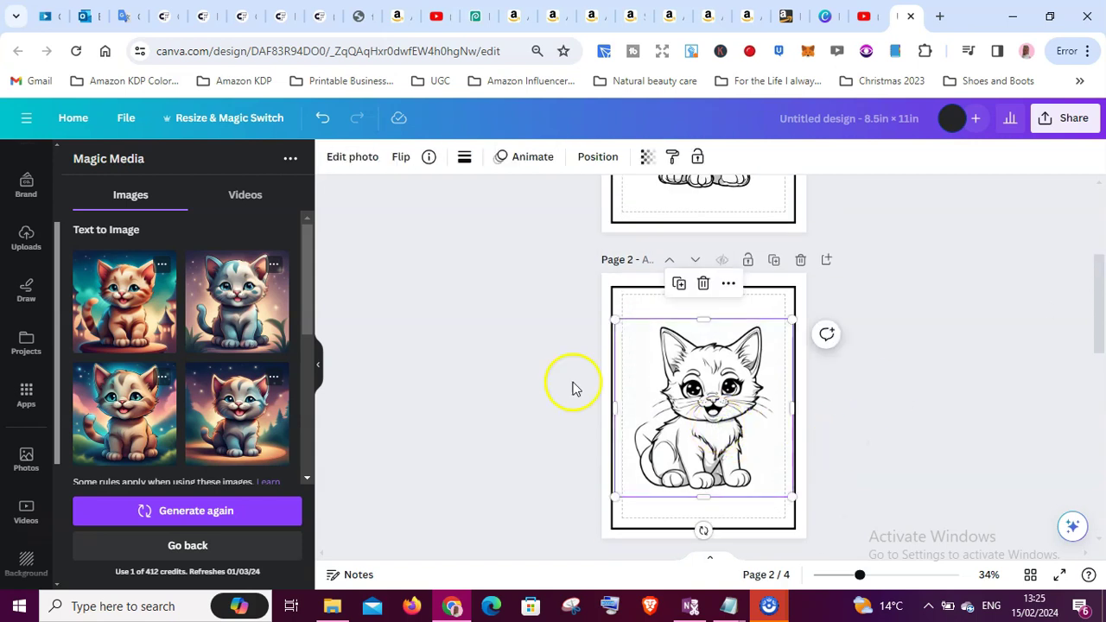
pyautogui.click(359, 161)
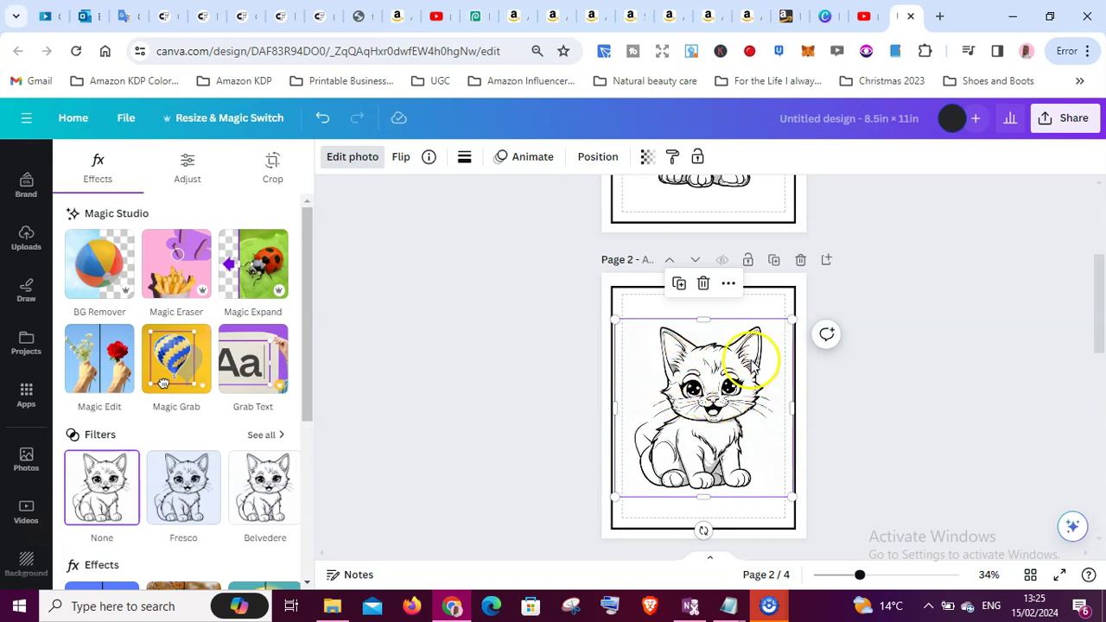
pyautogui.click(176, 265)
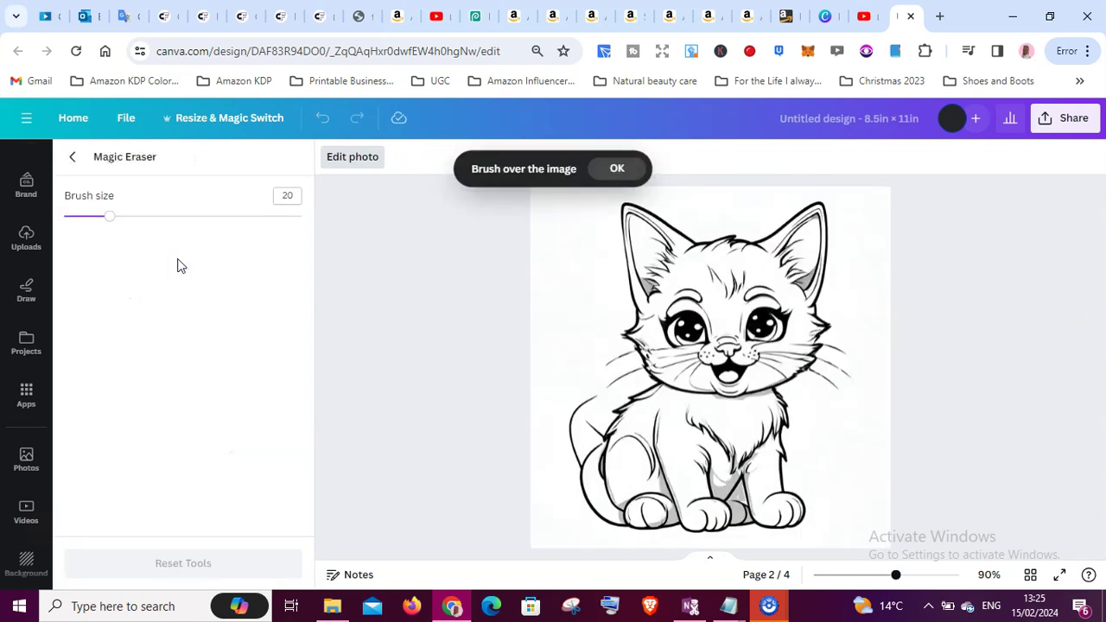
pyautogui.moveTo(110, 223); pyautogui.dragTo(76, 218)
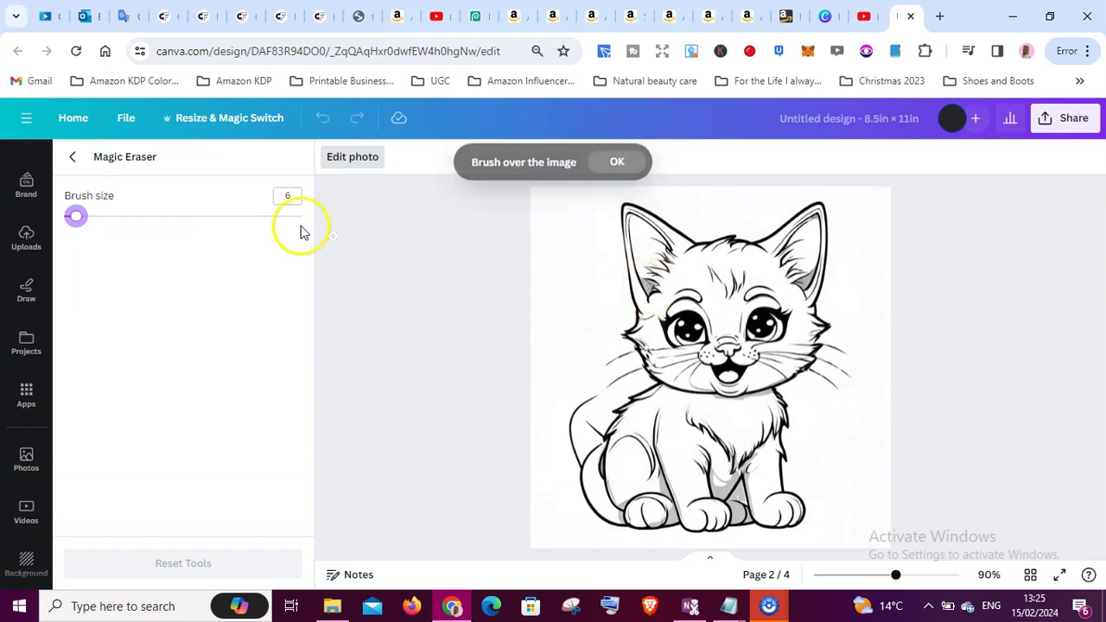
pyautogui.moveTo(77, 220); pyautogui.dragTo(78, 221)
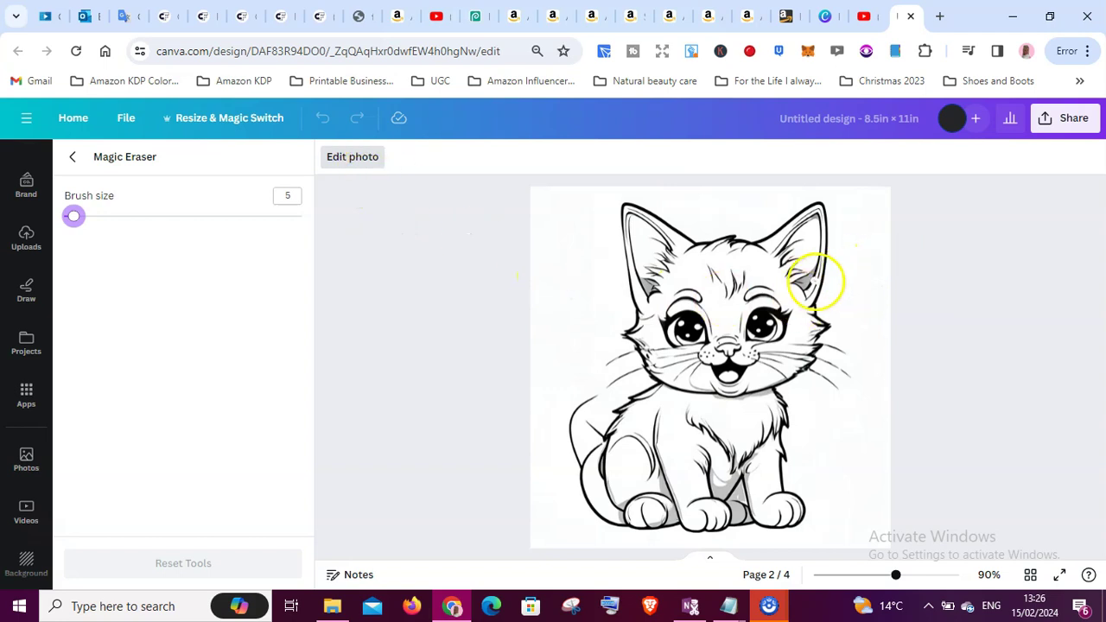
pyautogui.click(804, 281)
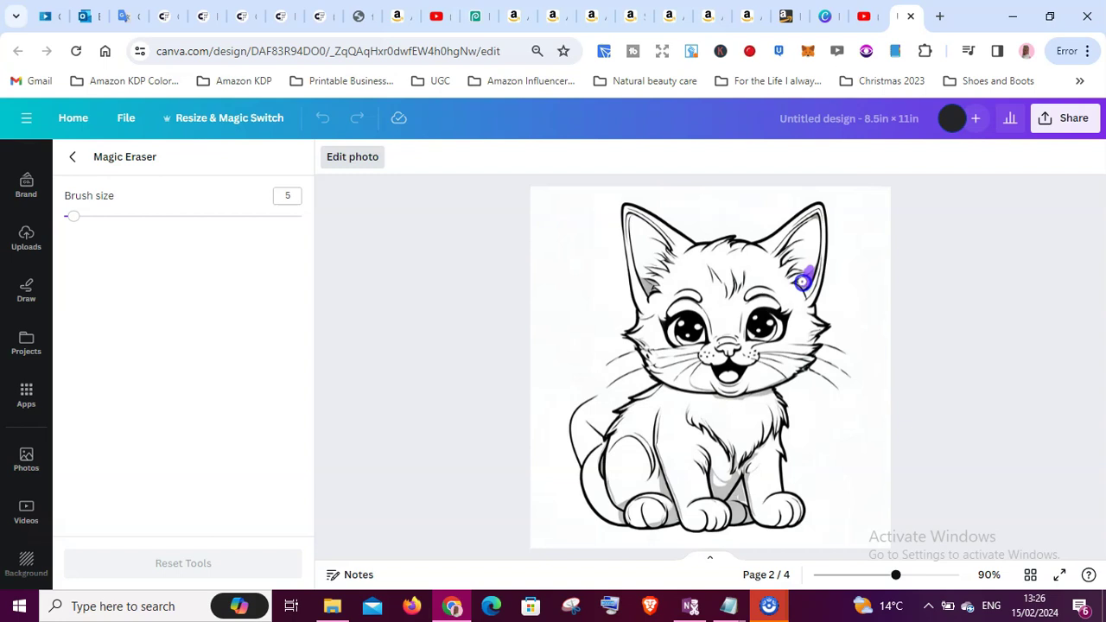
pyautogui.moveTo(802, 281); pyautogui.dragTo(804, 290)
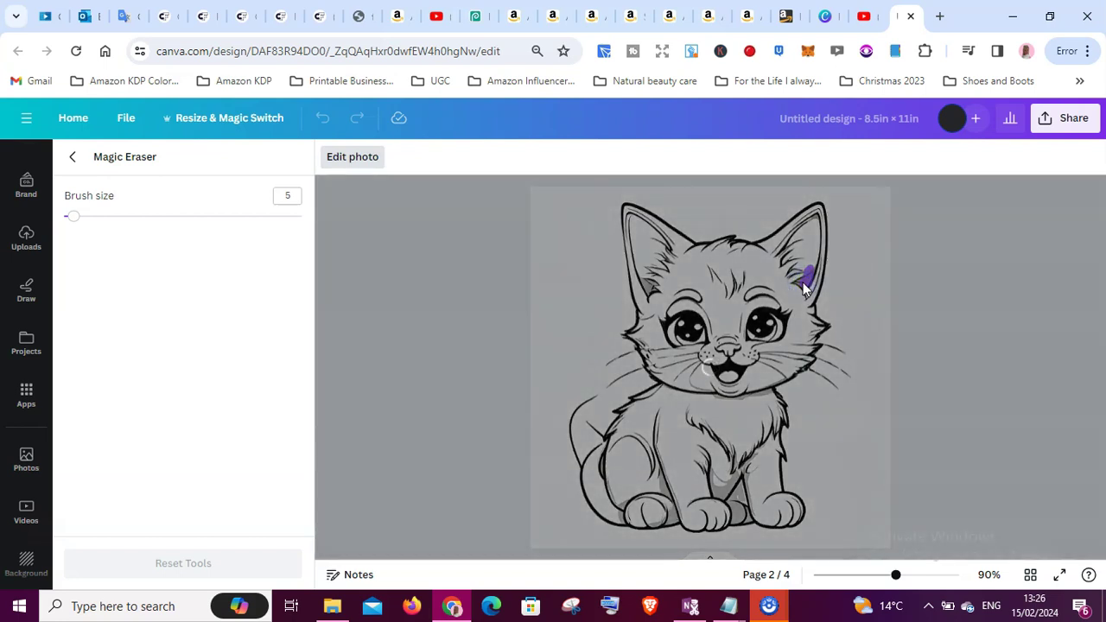
pyautogui.click(897, 274)
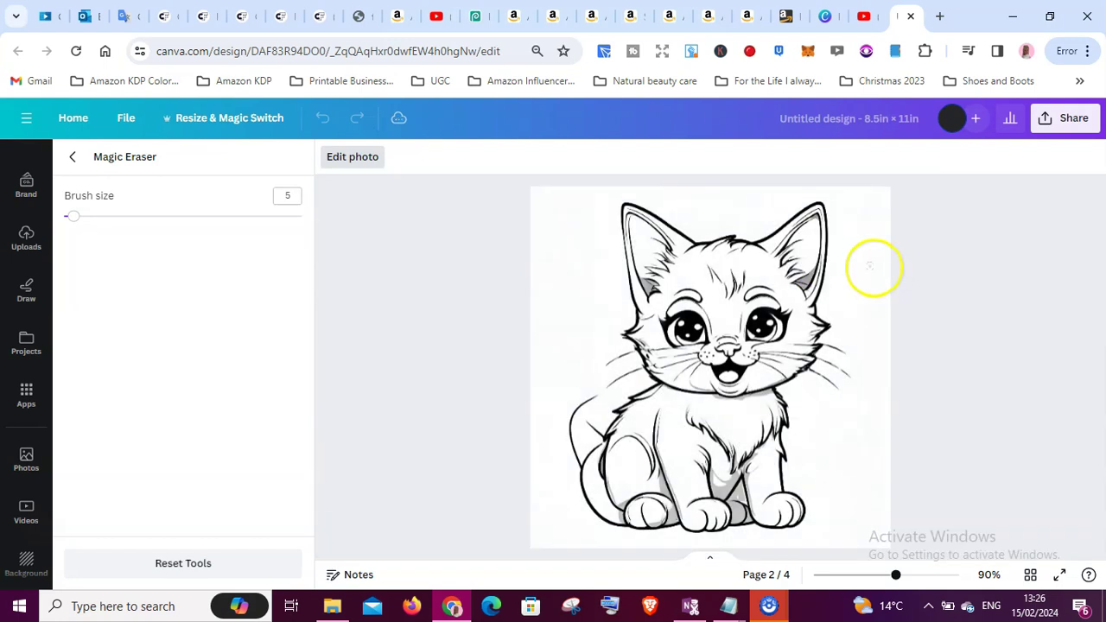
pyautogui.moveTo(801, 274); pyautogui.dragTo(805, 283)
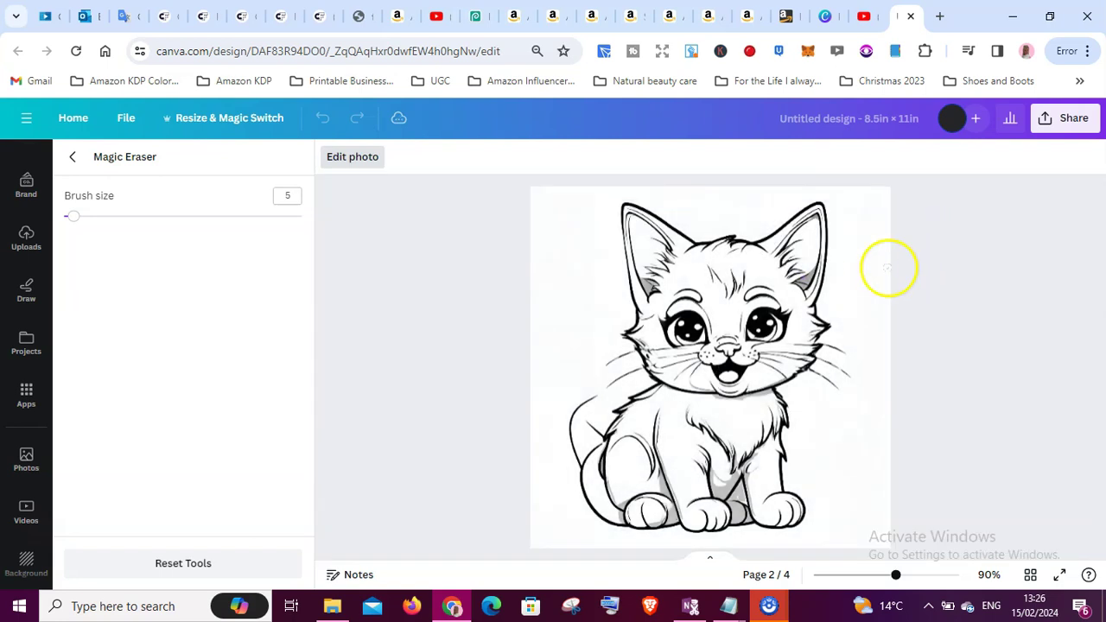
pyautogui.moveTo(806, 286); pyautogui.dragTo(798, 278)
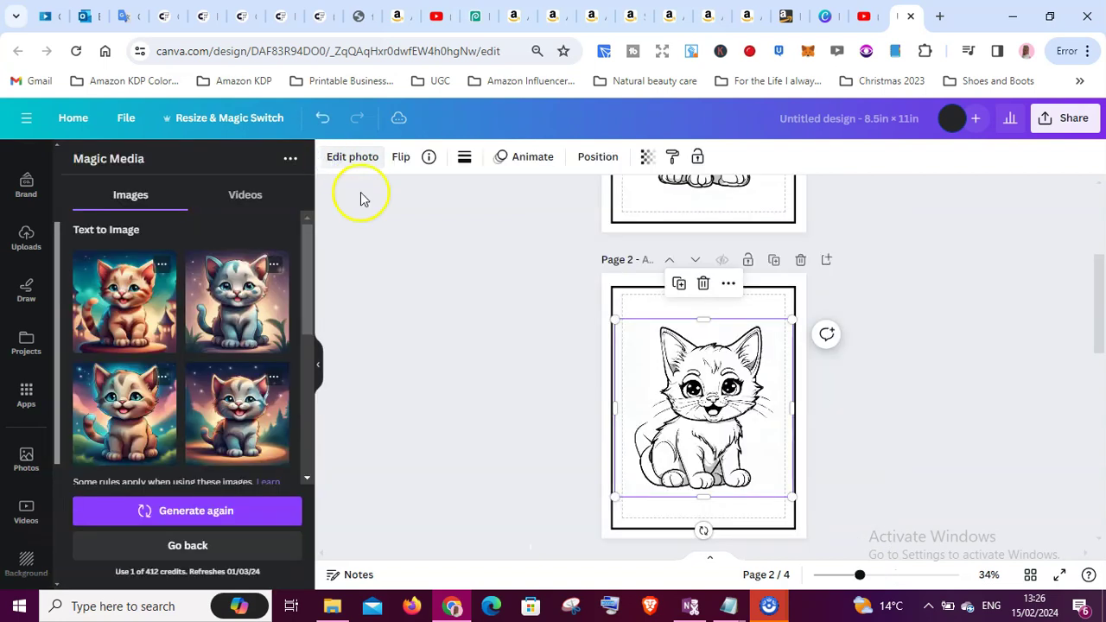
# Step: Brush over the grey shading between the page 2 kitten's front legs using Magic Eraser with a brush size of 5
pyautogui.click(717, 372)
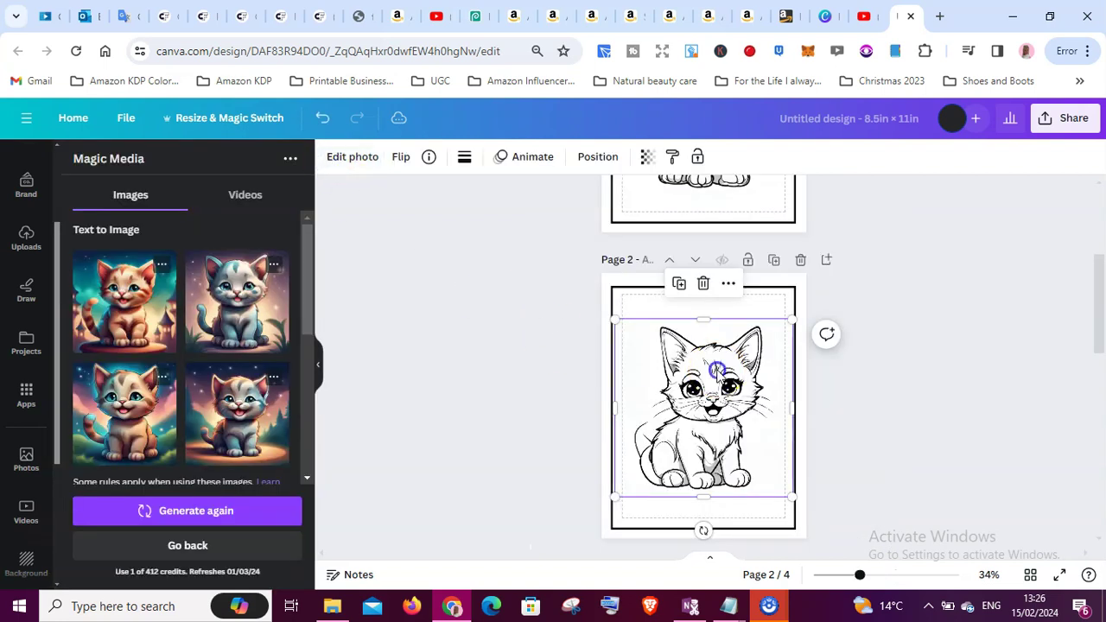
pyautogui.click(365, 159)
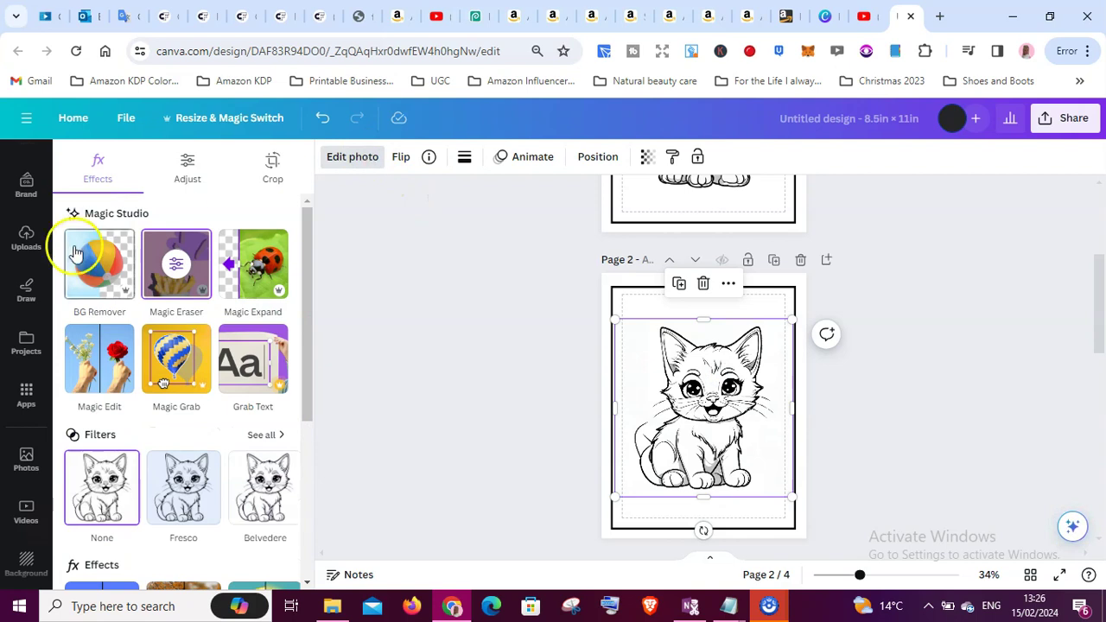
pyautogui.click(176, 265)
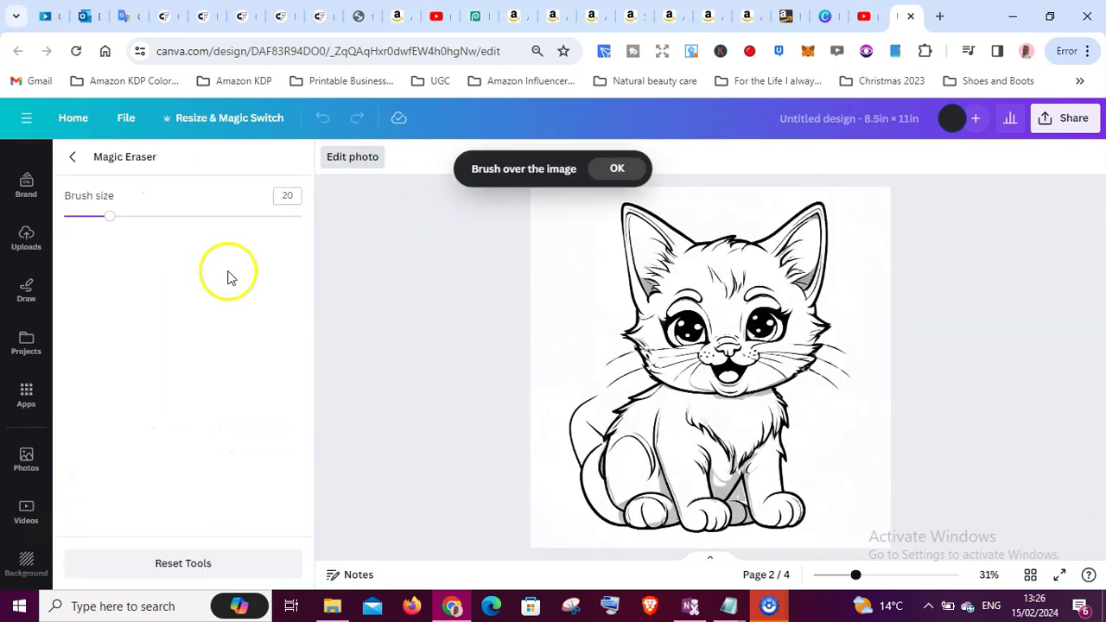
pyautogui.moveTo(110, 219); pyautogui.dragTo(74, 223)
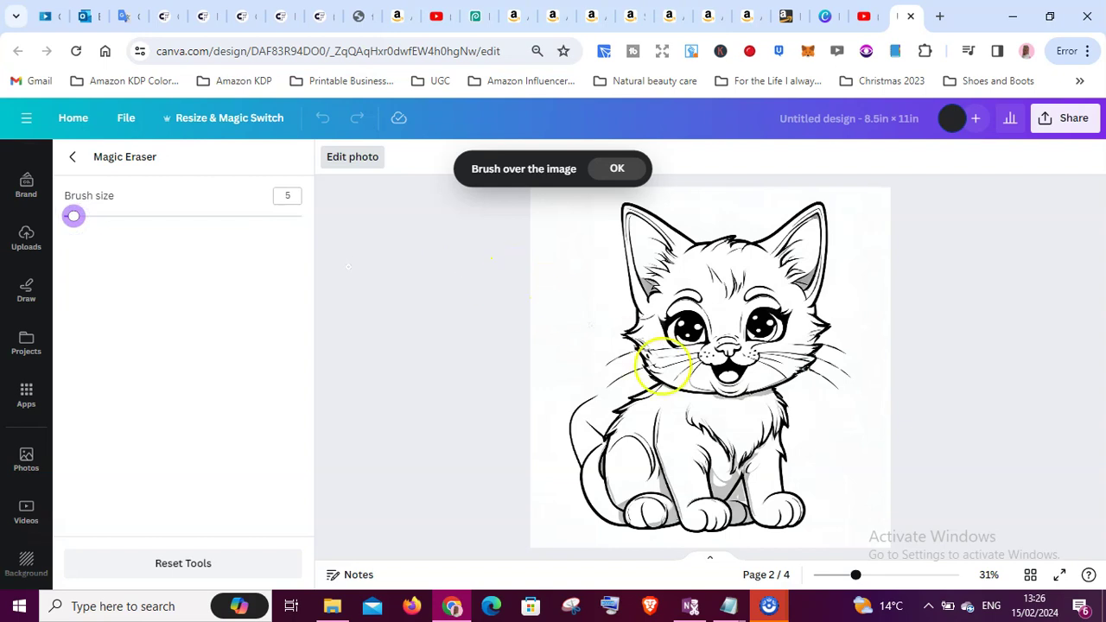
pyautogui.moveTo(717, 490)
pyautogui.mouseDown()
pyautogui.moveTo(718, 469)
pyautogui.moveTo(718, 484)
pyautogui.mouseUp()
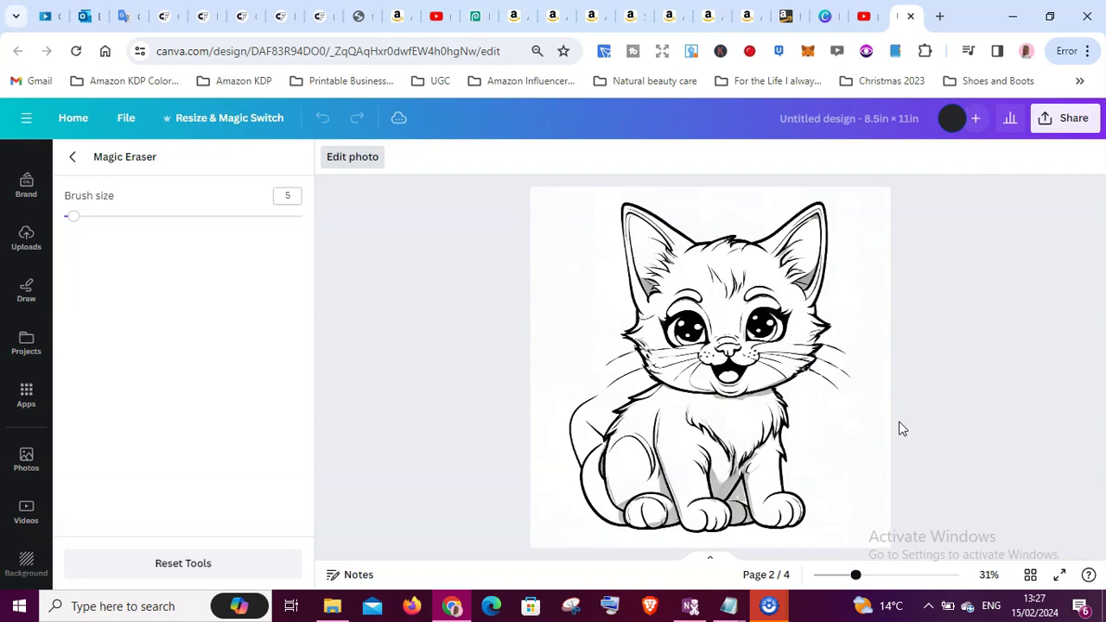
pyautogui.moveTo(902, 428)
pyautogui.mouseDown()
pyautogui.moveTo(844, 528)
pyautogui.moveTo(686, 507)
pyautogui.moveTo(708, 459)
pyautogui.moveTo(737, 471)
pyautogui.moveTo(714, 492)
pyautogui.moveTo(885, 445)
pyautogui.mouseUp()
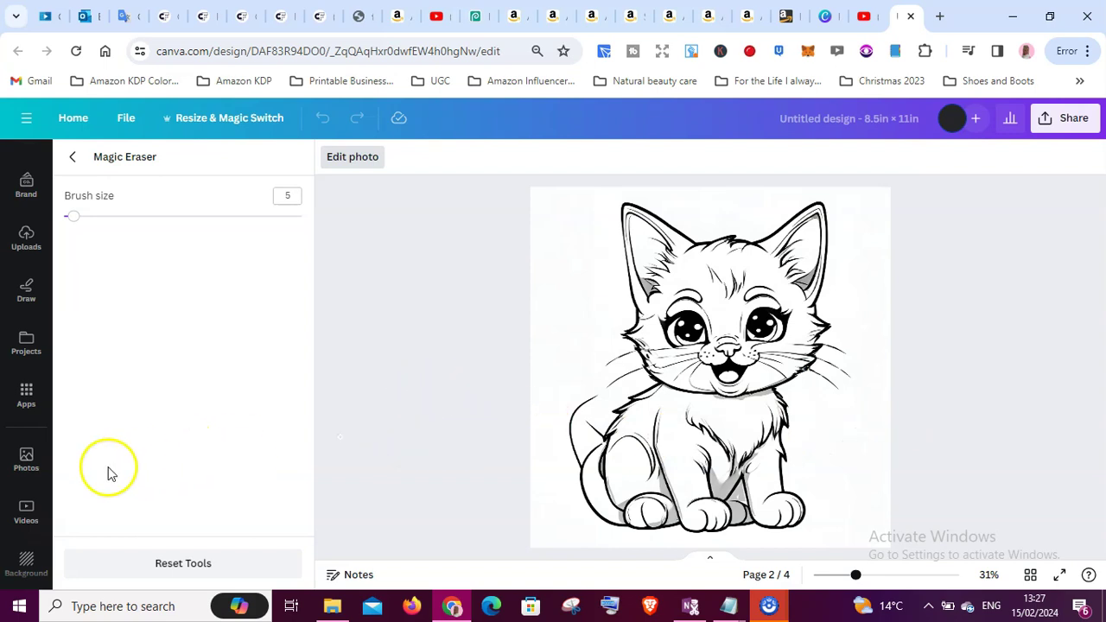
pyautogui.click(73, 160)
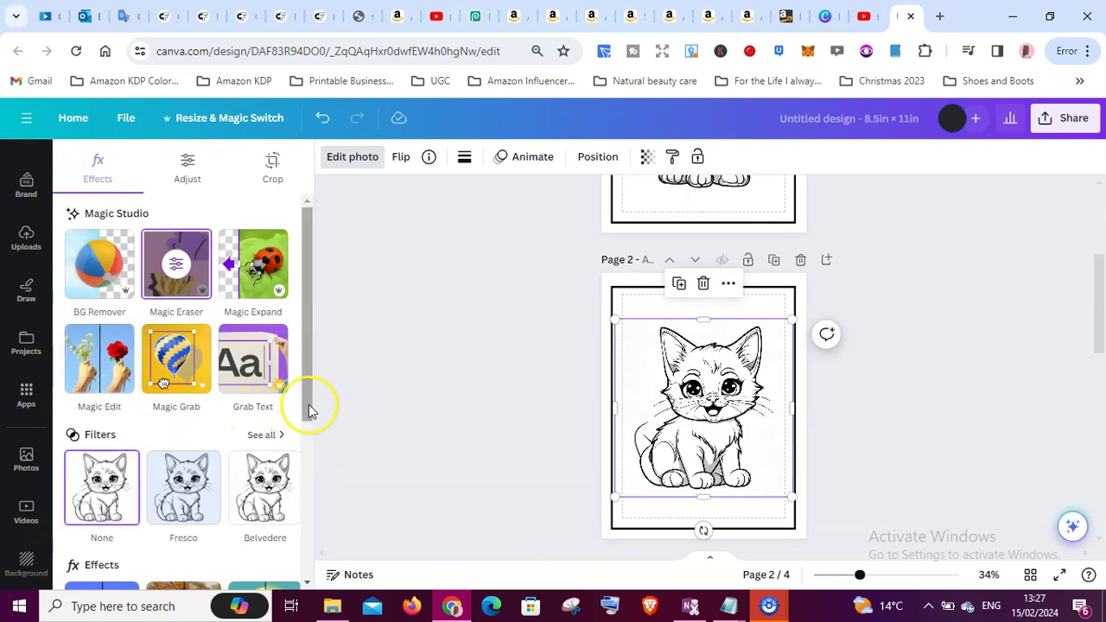
# Step: Leave the photo editing effects and reopen the Magic Media app with the generated kitten images
pyautogui.moveTo(310, 408); pyautogui.dragTo(312, 432)
pyautogui.click(26, 396)
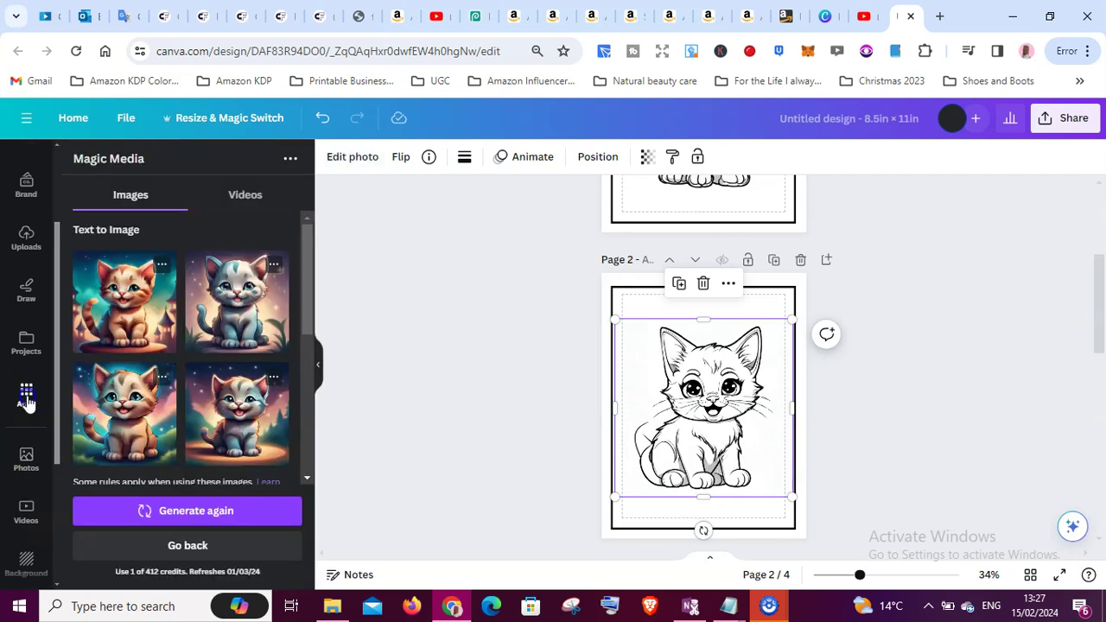
pyautogui.click(27, 399)
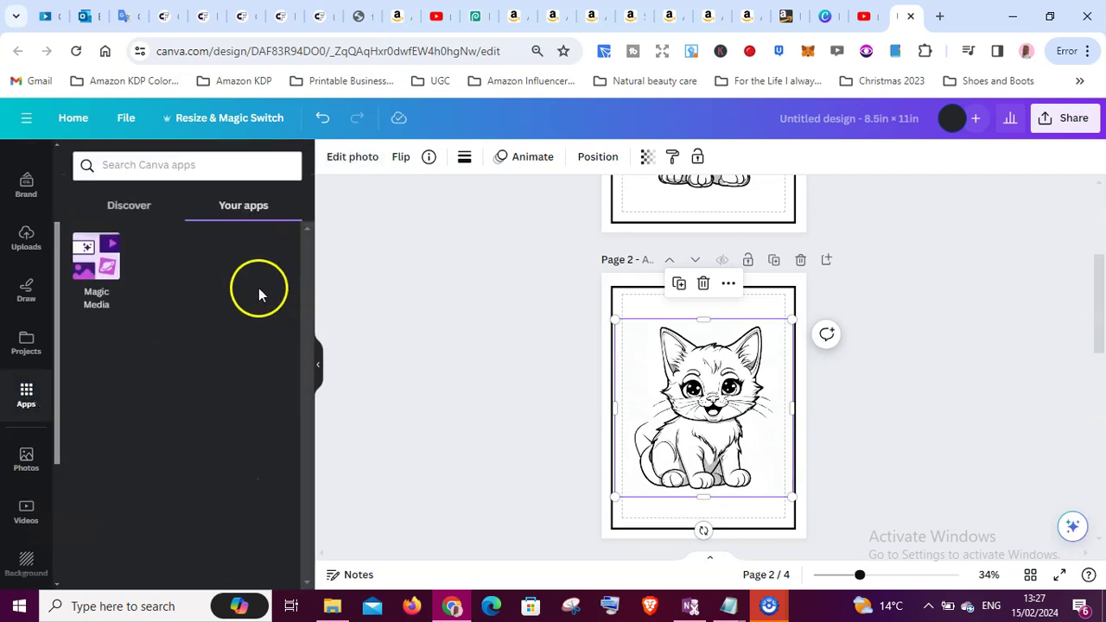
pyautogui.click(96, 258)
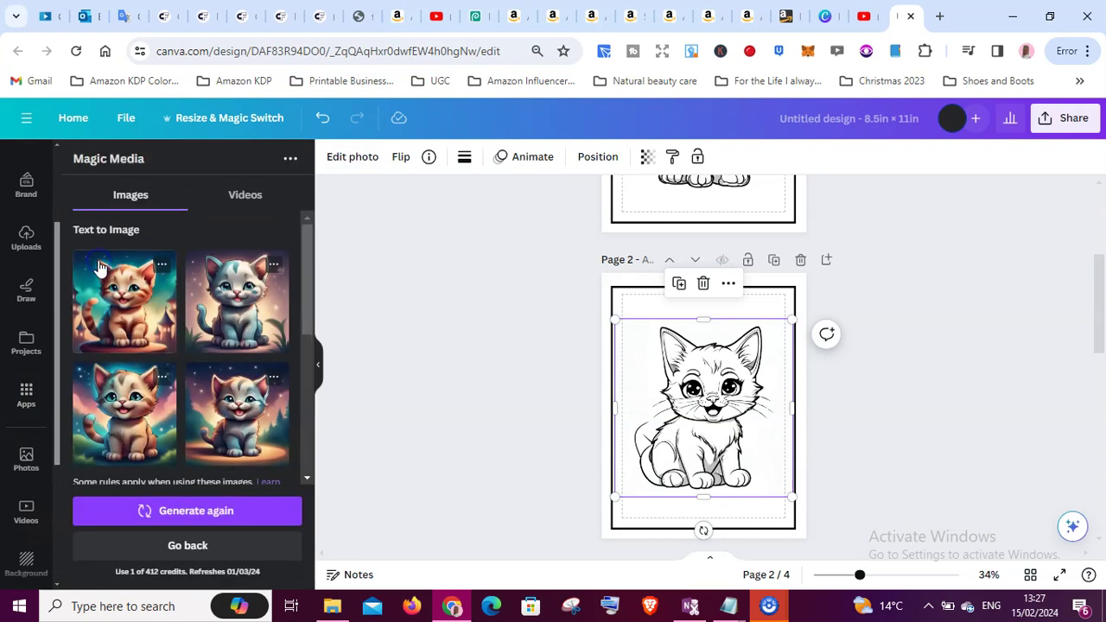